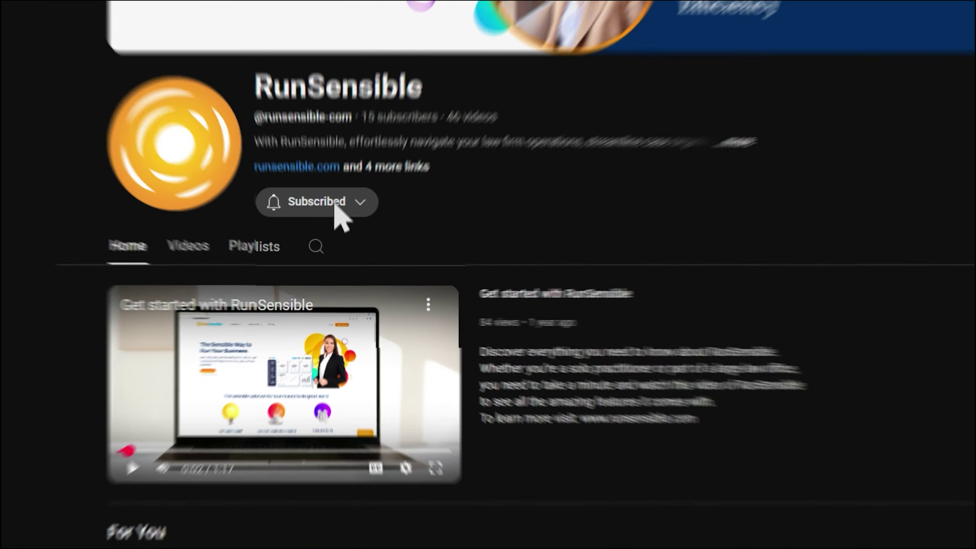
Set the notification level for the subscribed RunSensible channel to All
click(330, 245)
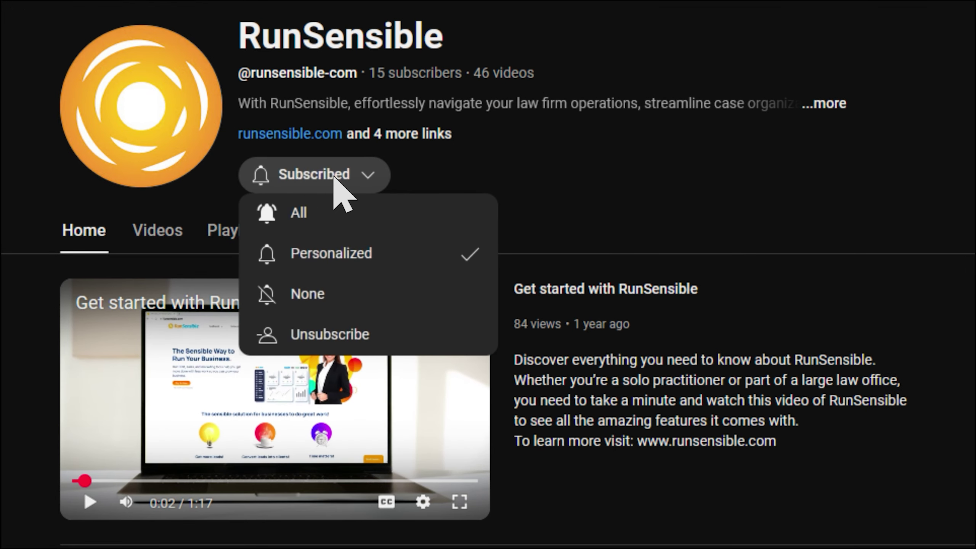
click(333, 213)
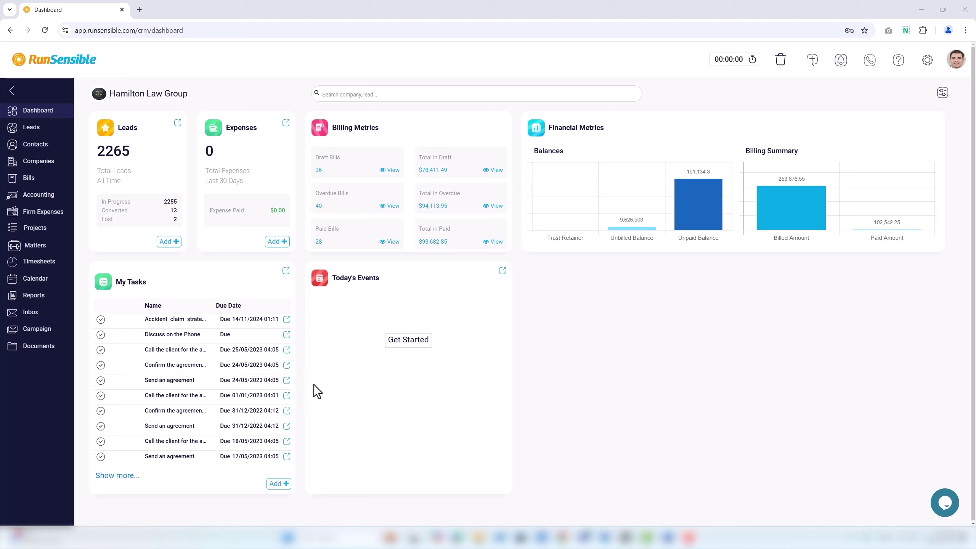
Open the chart of accounts in RunSensible's accounting section
click(47, 197)
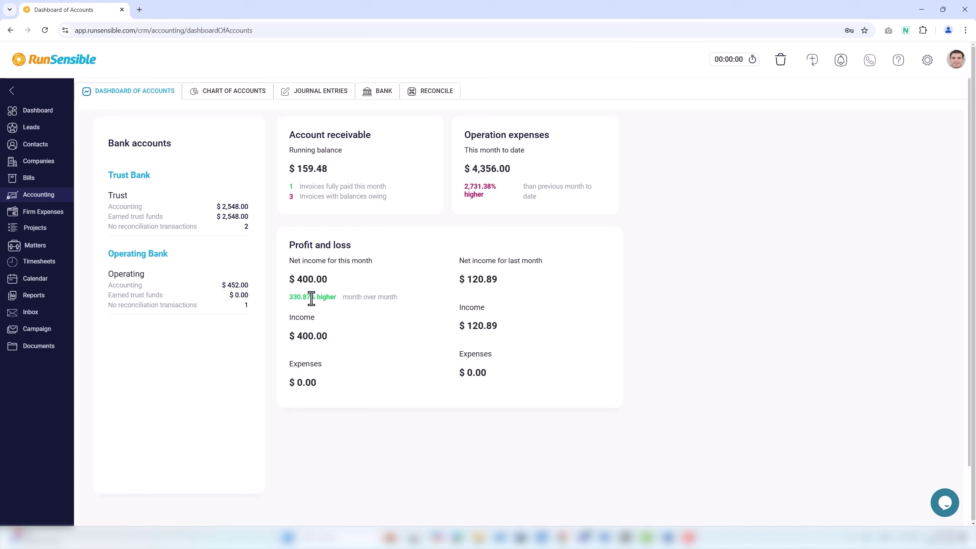
click(237, 101)
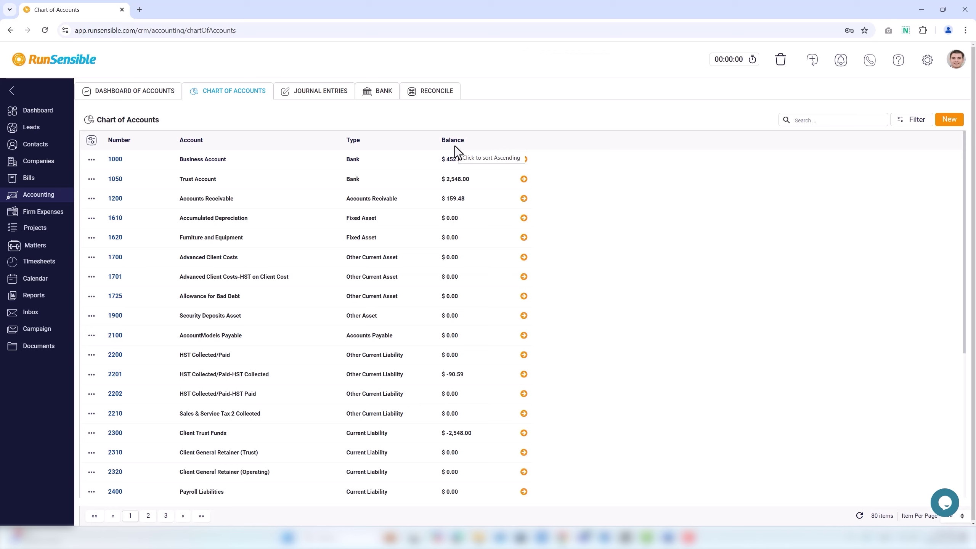
Start a new account in the chart of accounts with number 1000 and the name "business account"
click(952, 121)
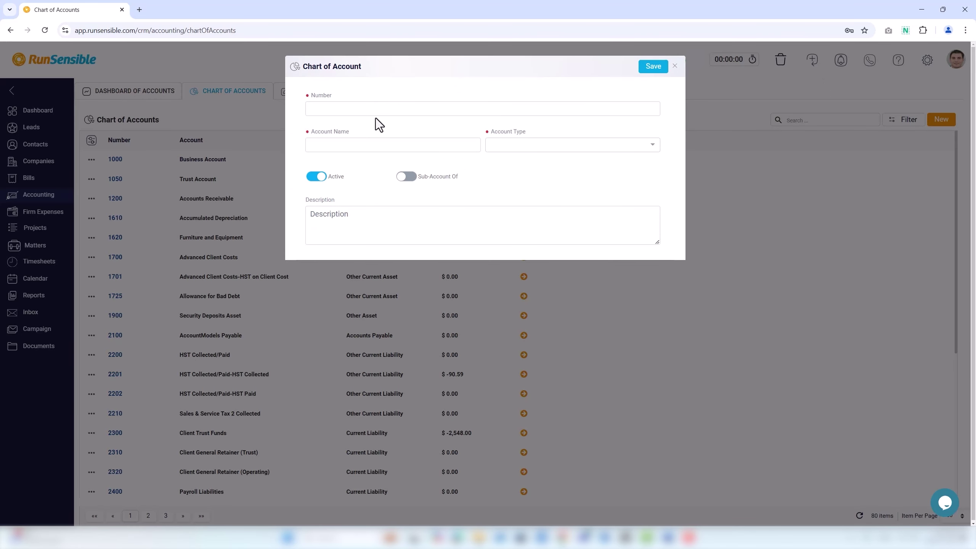
click(367, 107)
text(1000)
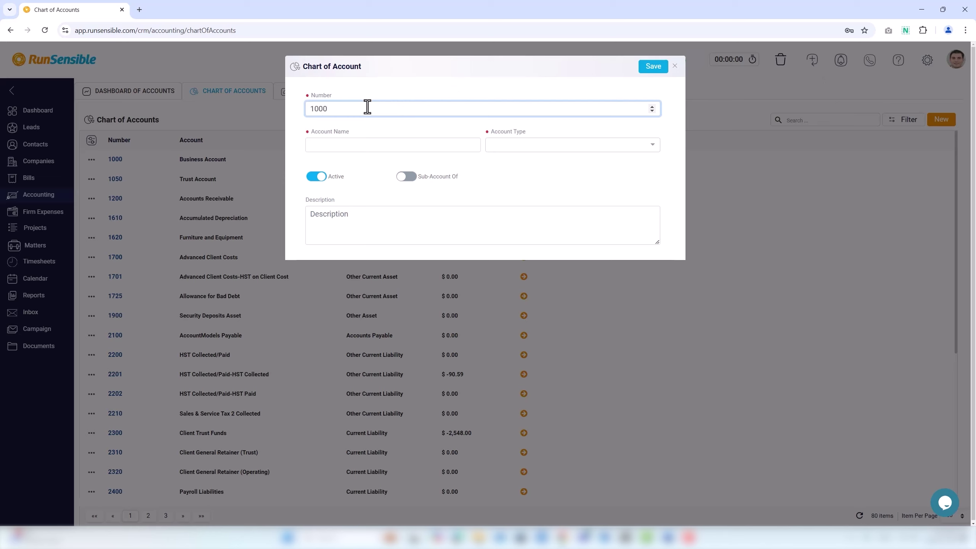
click(325, 146)
text(busi)
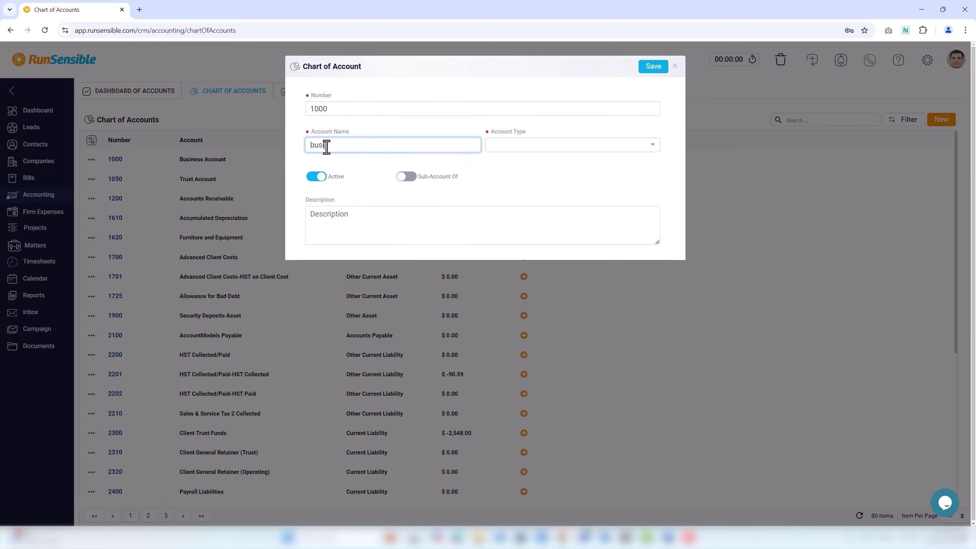
text(ness account)
Give the new account the type Expense, make it a sub-account of 6050: Automobile Expense, and try to save it
click(546, 146)
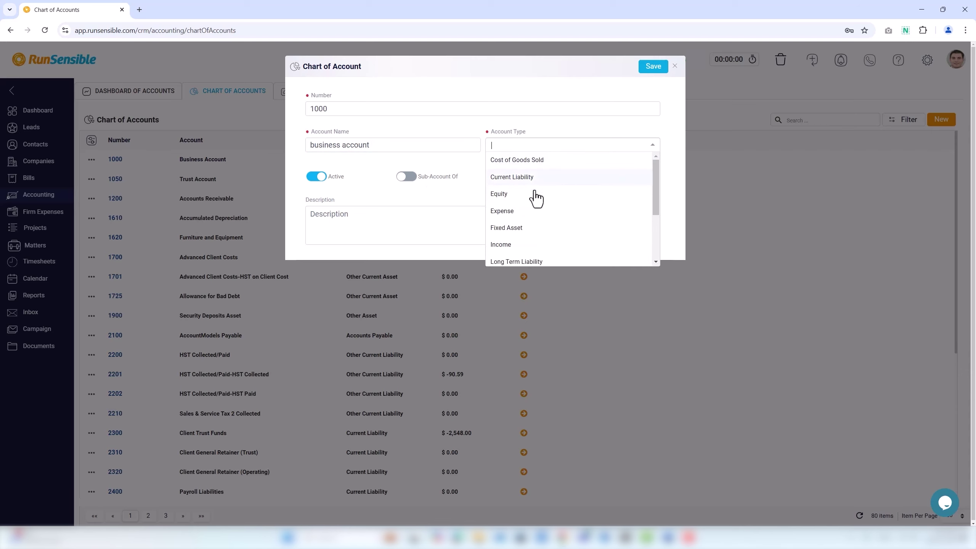
click(519, 211)
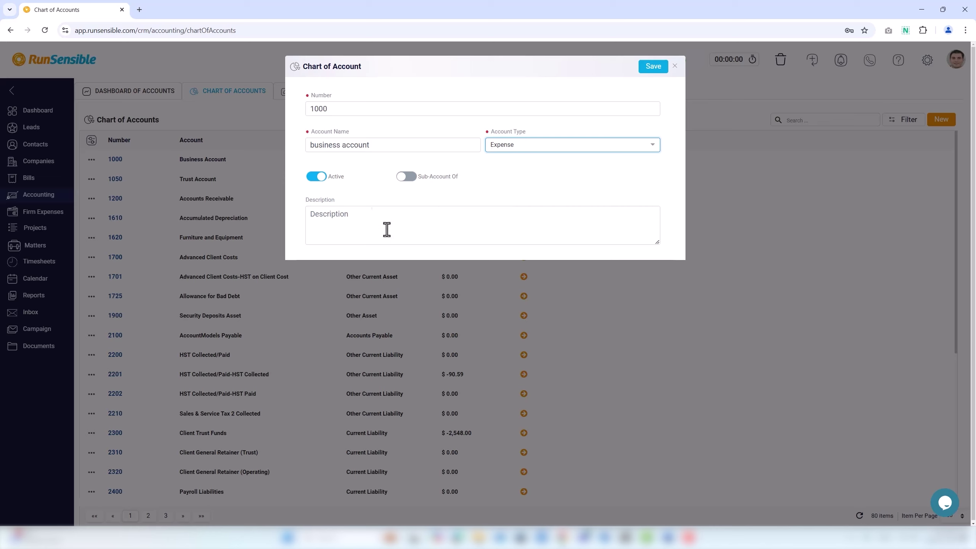
click(407, 177)
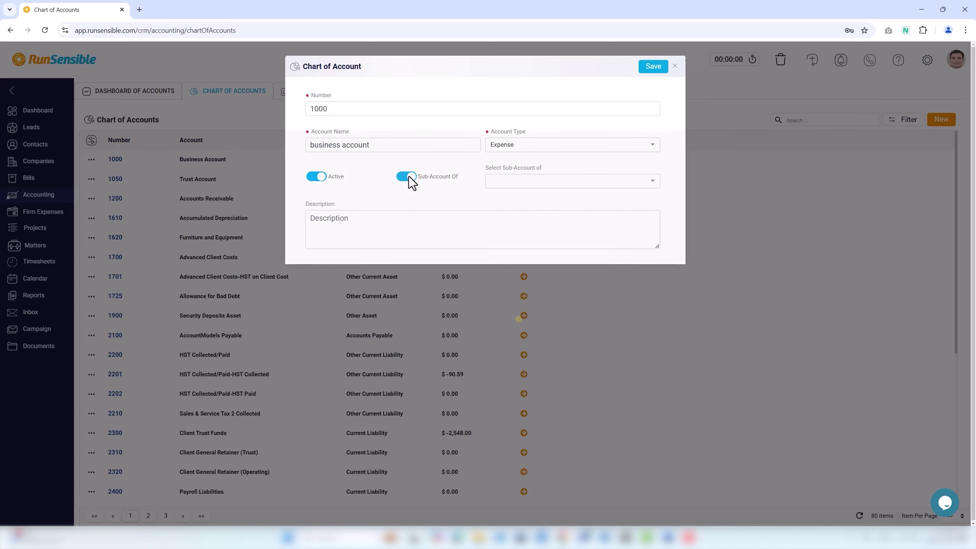
click(537, 188)
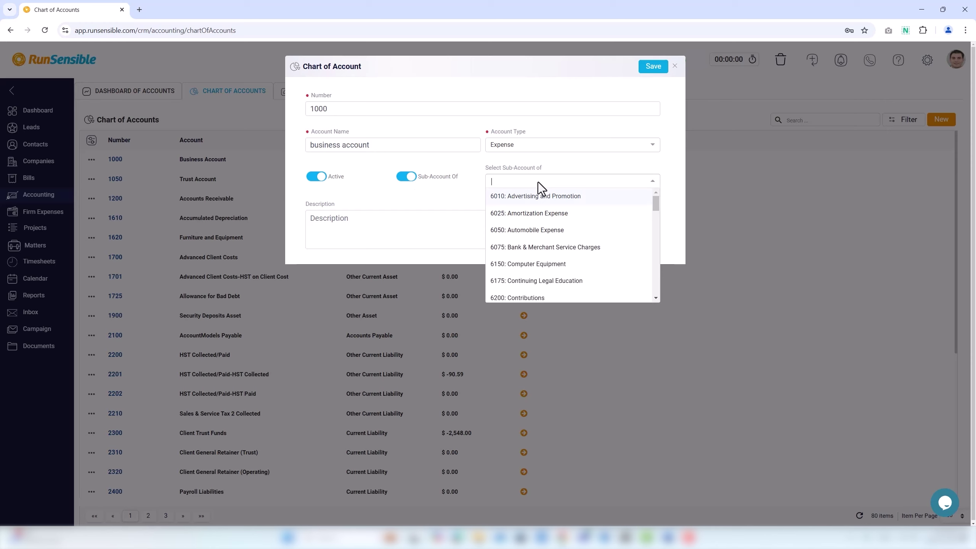
click(528, 234)
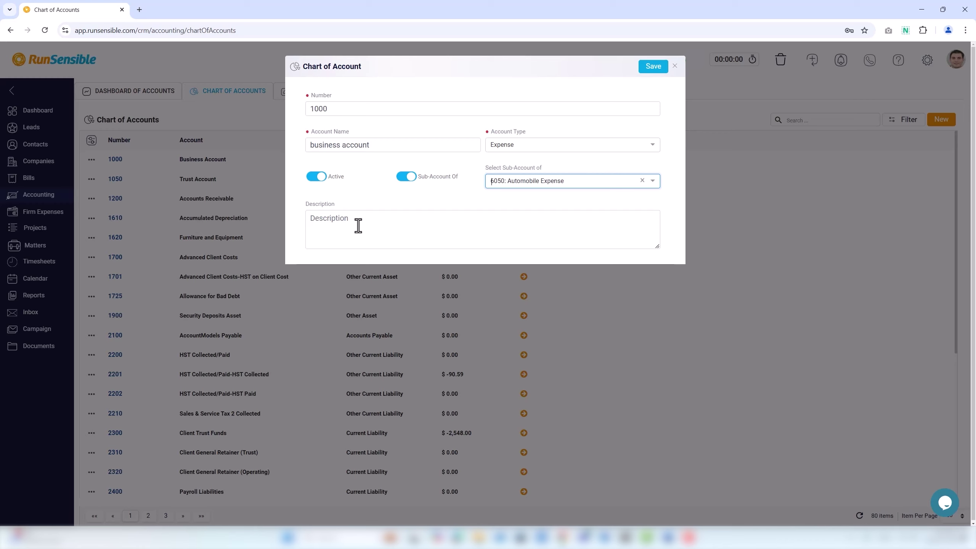
click(655, 68)
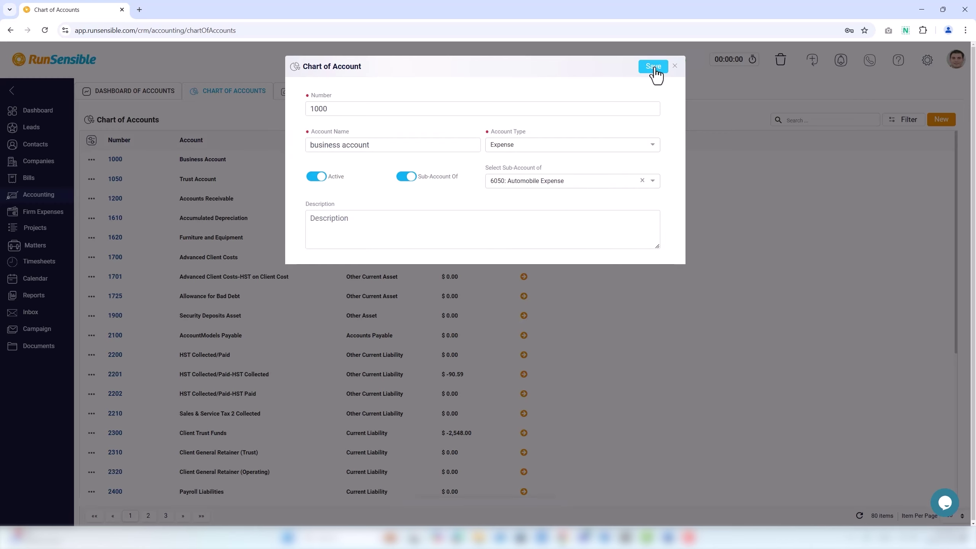
click(655, 69)
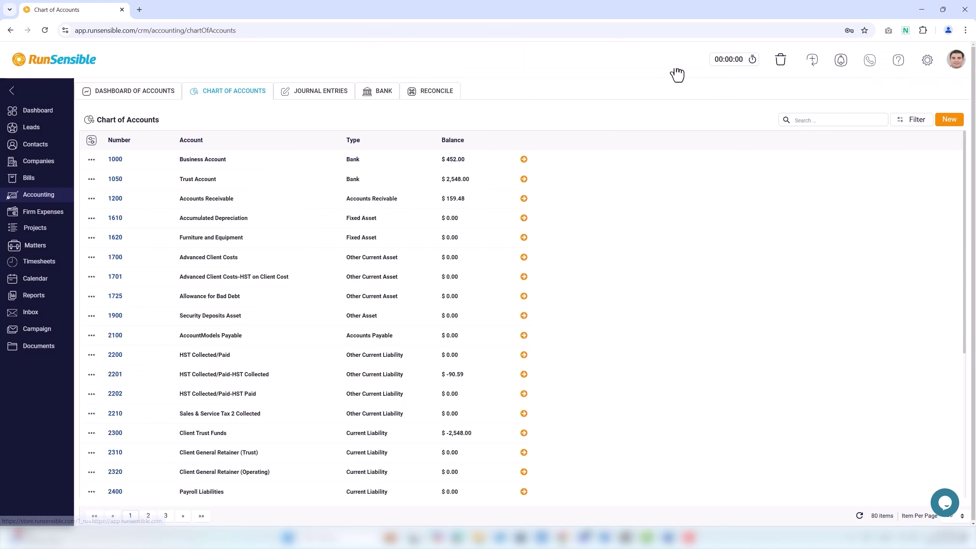
View the details of the existing Business Account and return to the chart of accounts
click(92, 160)
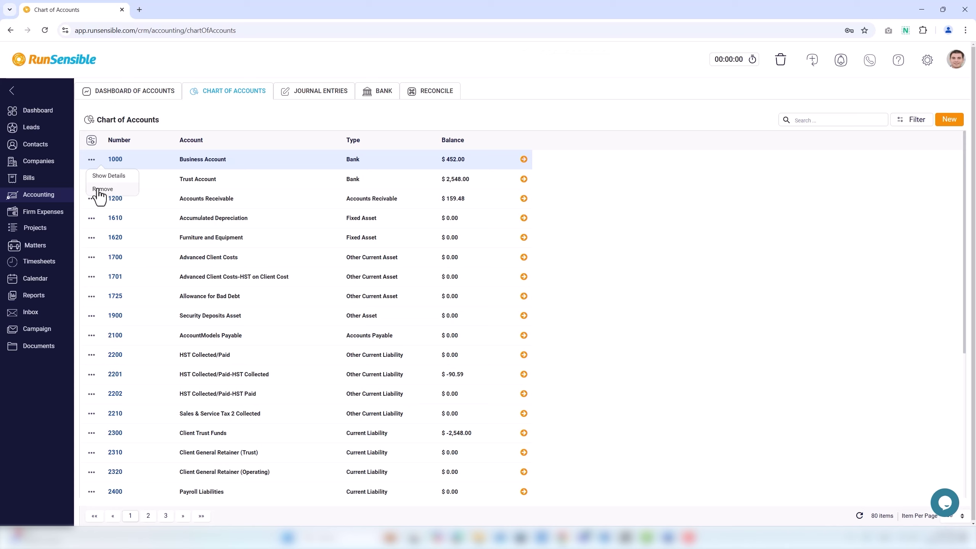
click(93, 161)
click(92, 160)
click(94, 178)
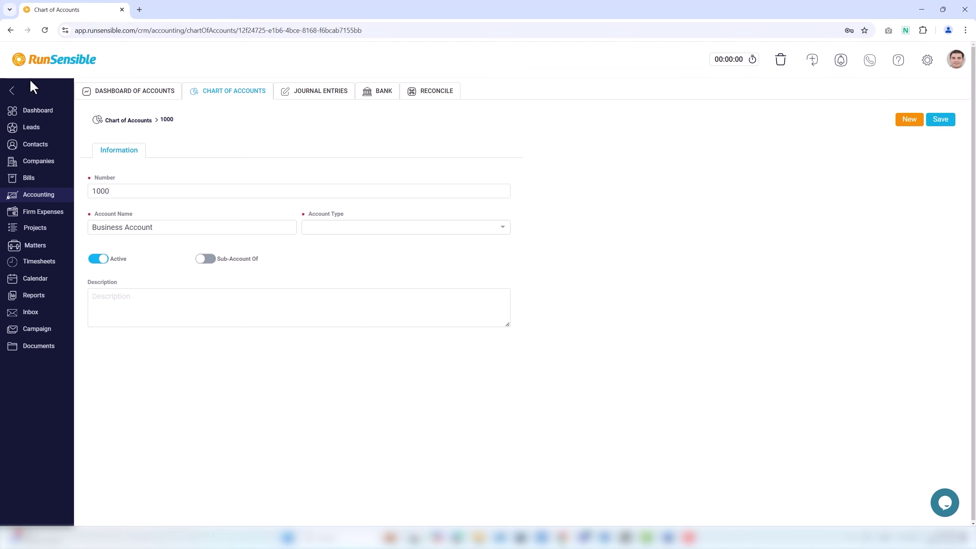
click(37, 197)
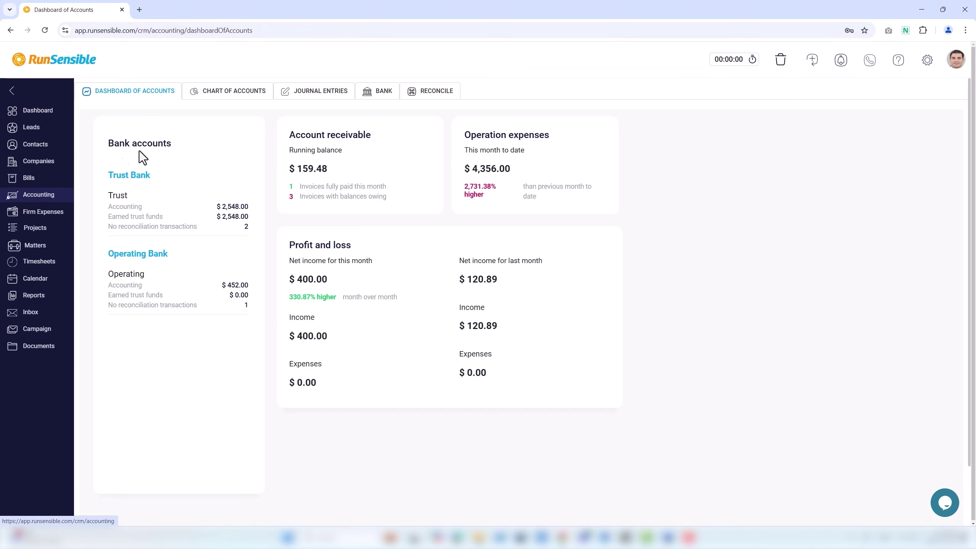
click(250, 96)
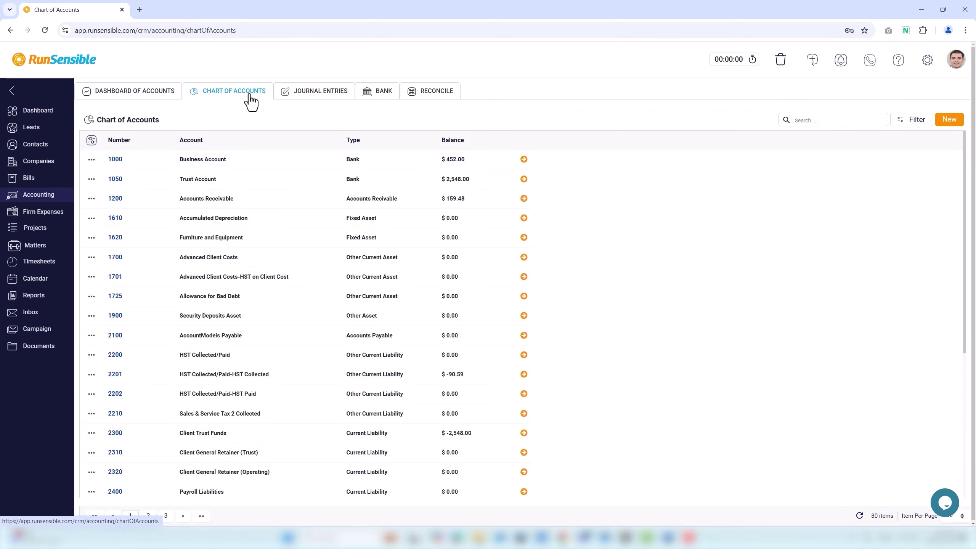
Toggle the Number column's visibility and set its width to 151 px in the grid column settings, closing them without saving
click(92, 143)
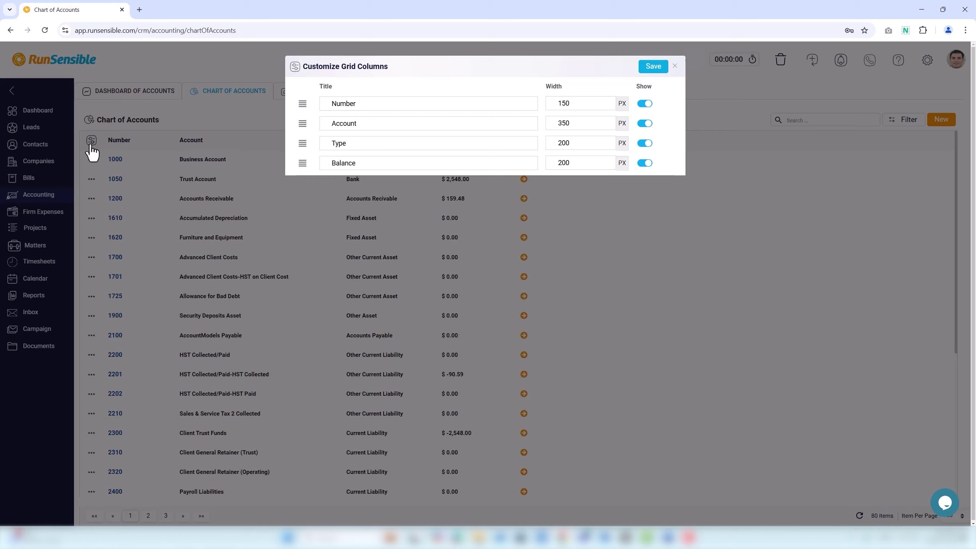
click(641, 104)
click(646, 104)
click(599, 101)
click(396, 107)
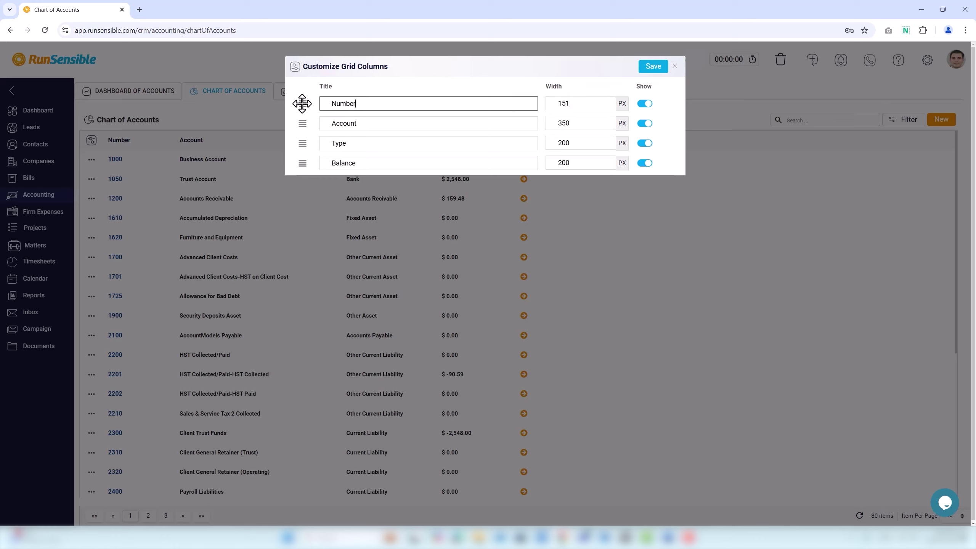
mouse_move(306, 103)
mouse_down()
mouse_move(302, 126)
mouse_move(298, 105)
mouse_up()
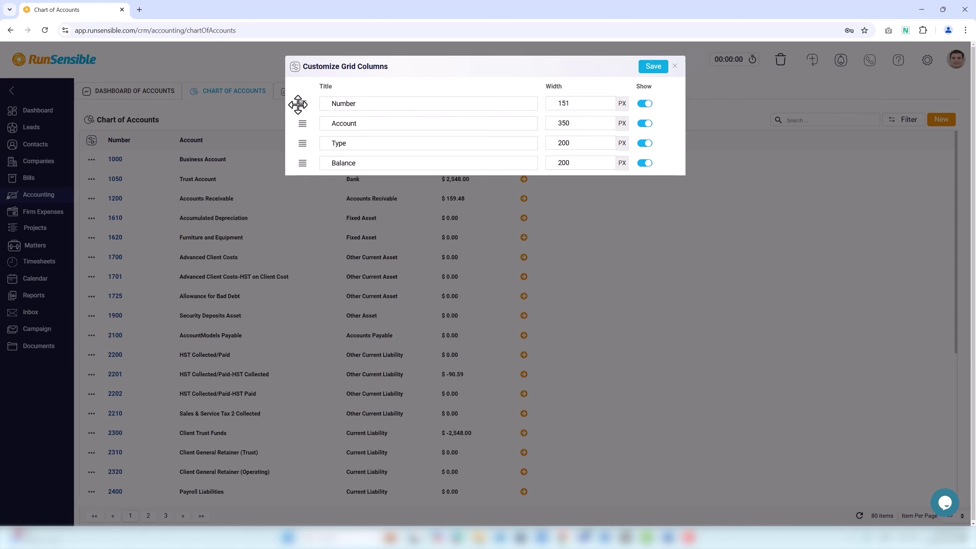
click(674, 66)
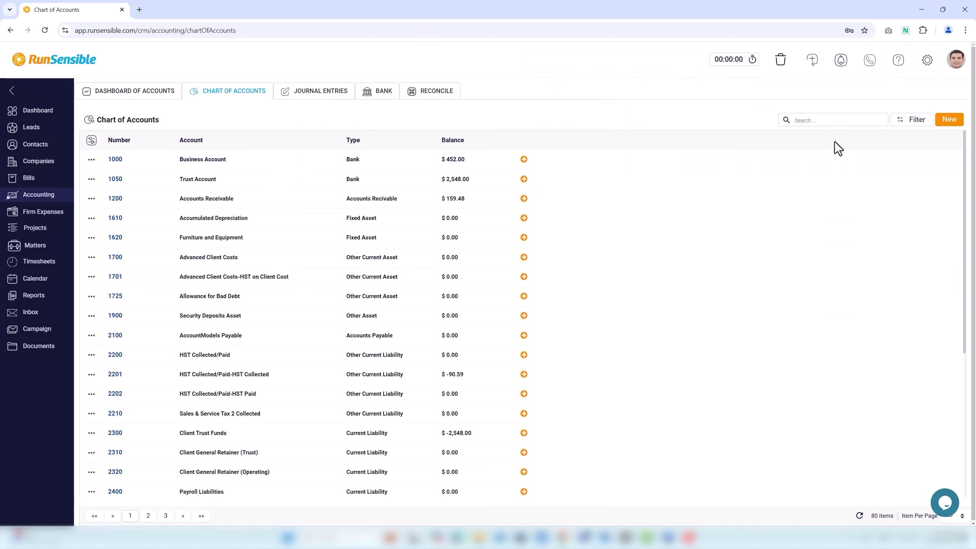
Examine the filter criteria offered for the chart of accounts and close the filter
click(918, 124)
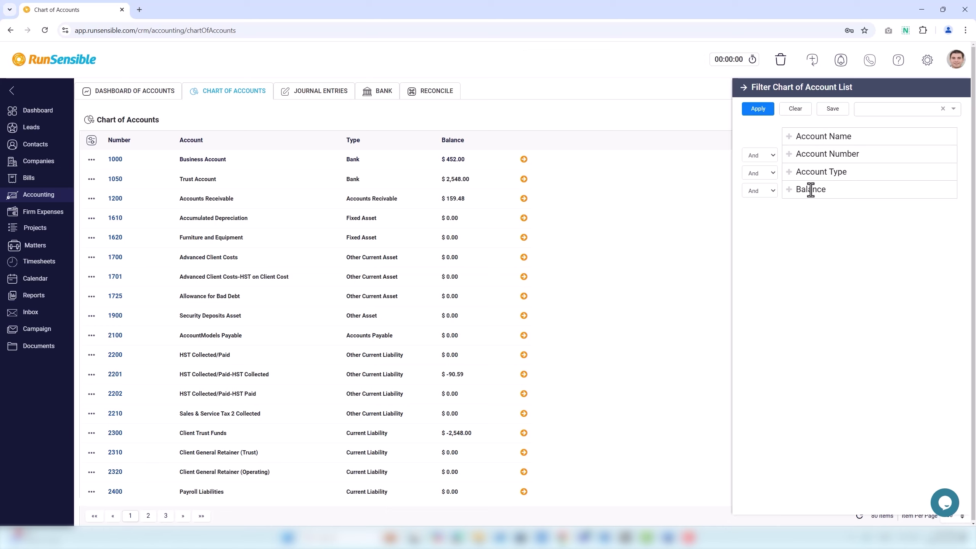
click(742, 90)
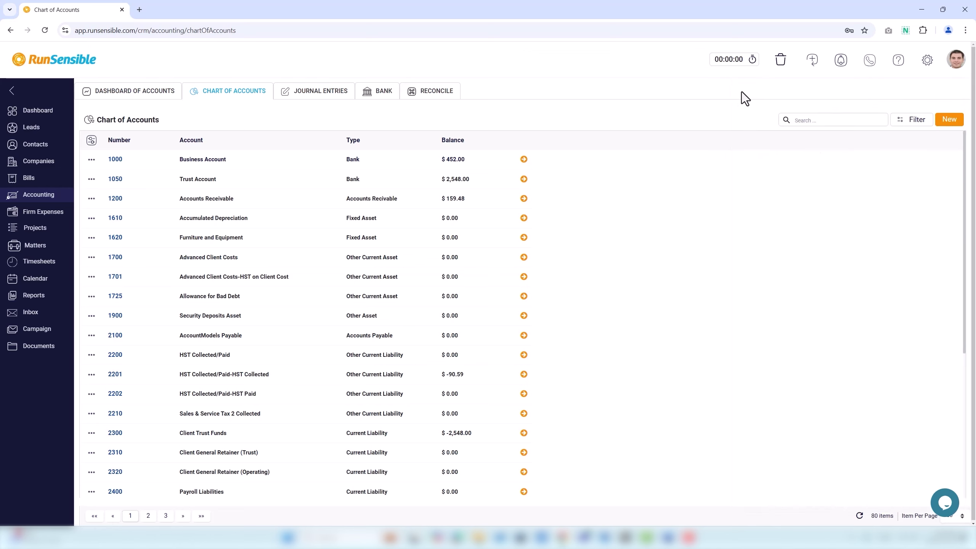
click(142, 142)
Start a new journal entry with entry number 3333 and the date 28/11/2024
click(314, 95)
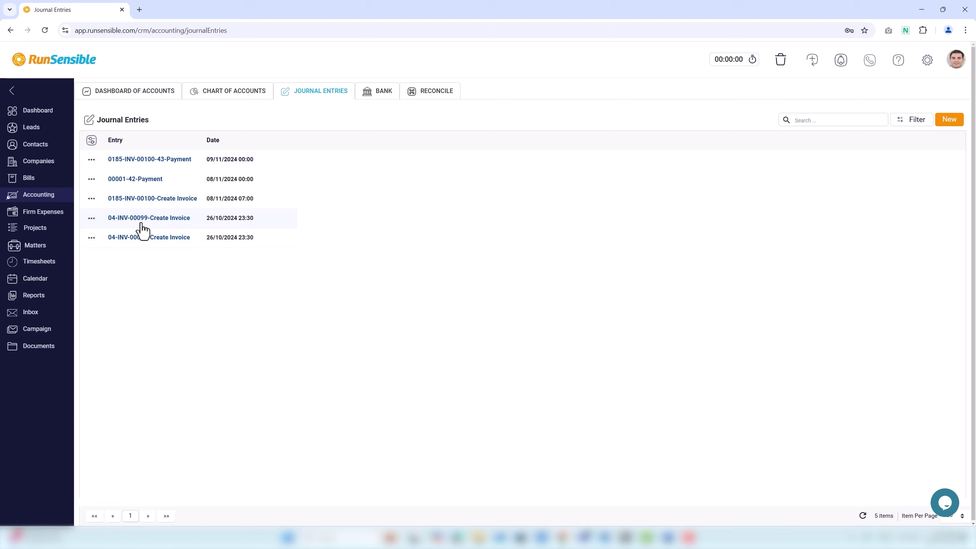
click(948, 120)
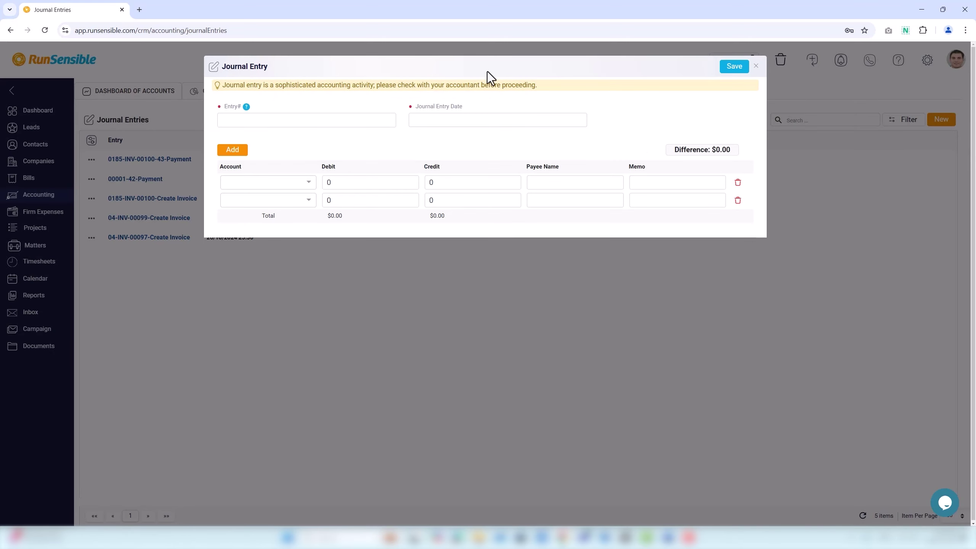
click(301, 119)
text(3333)
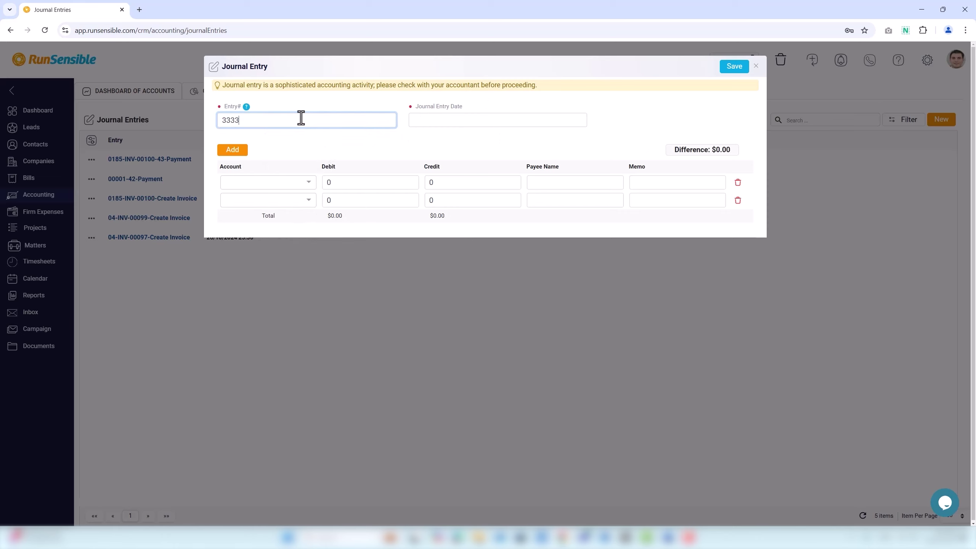
click(430, 123)
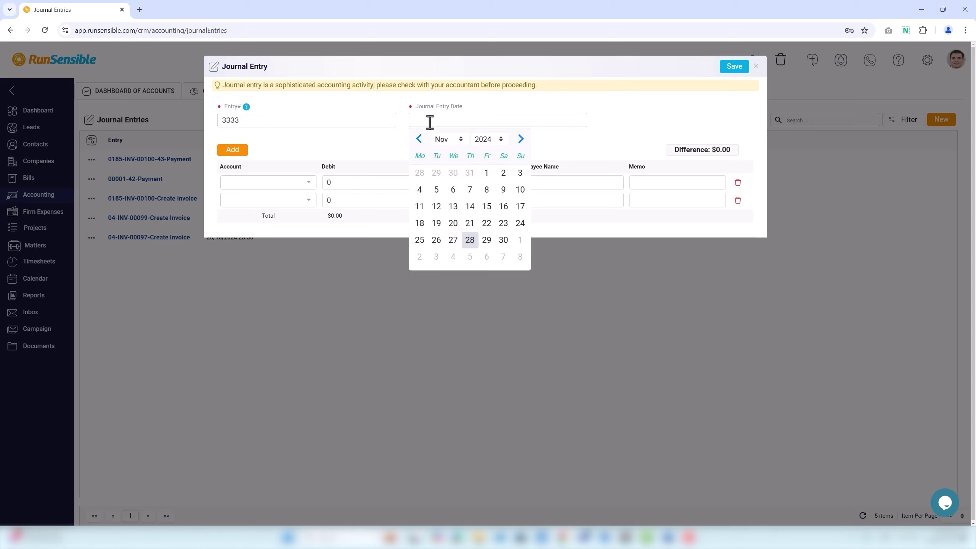
click(472, 239)
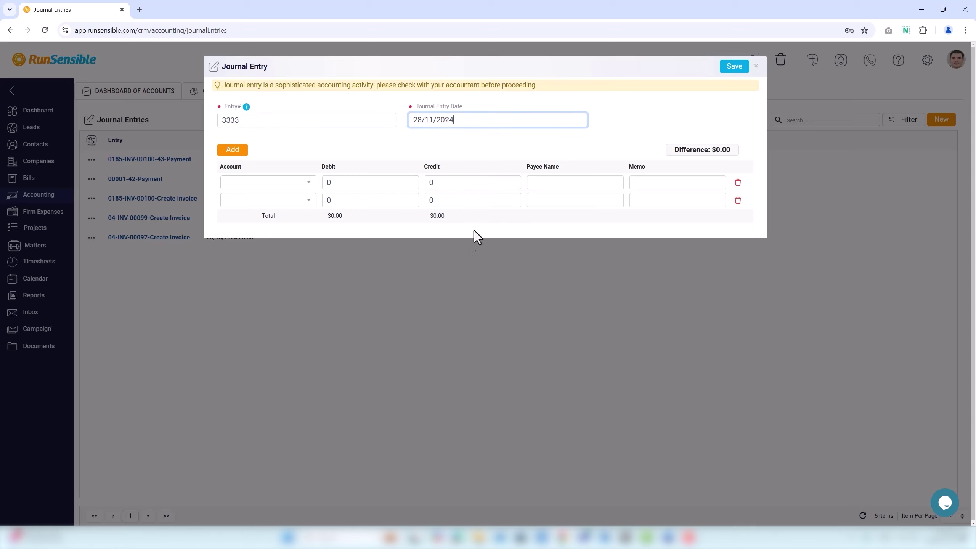
Assign account 1610 : Accumulated Depreciation to the first journal line and visit its debit and credit fields
click(258, 183)
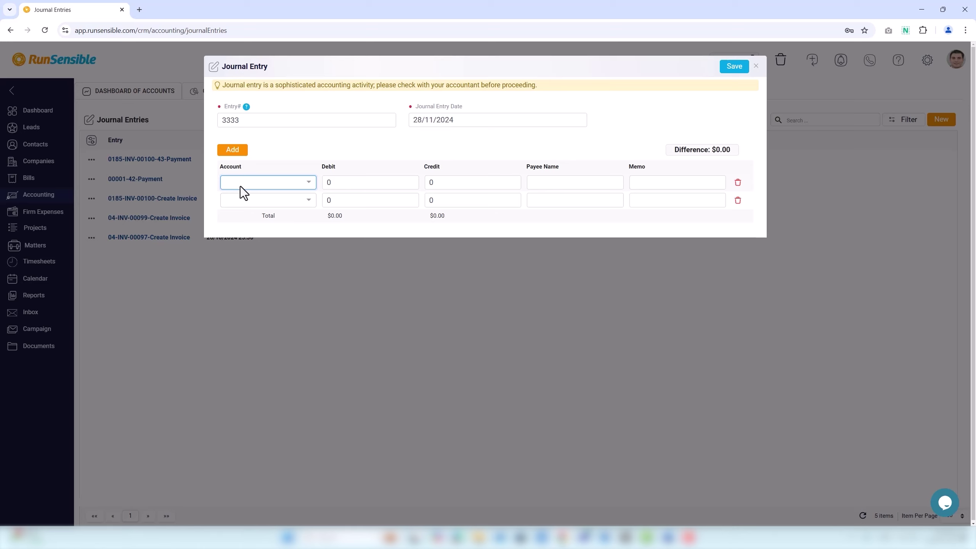
click(240, 187)
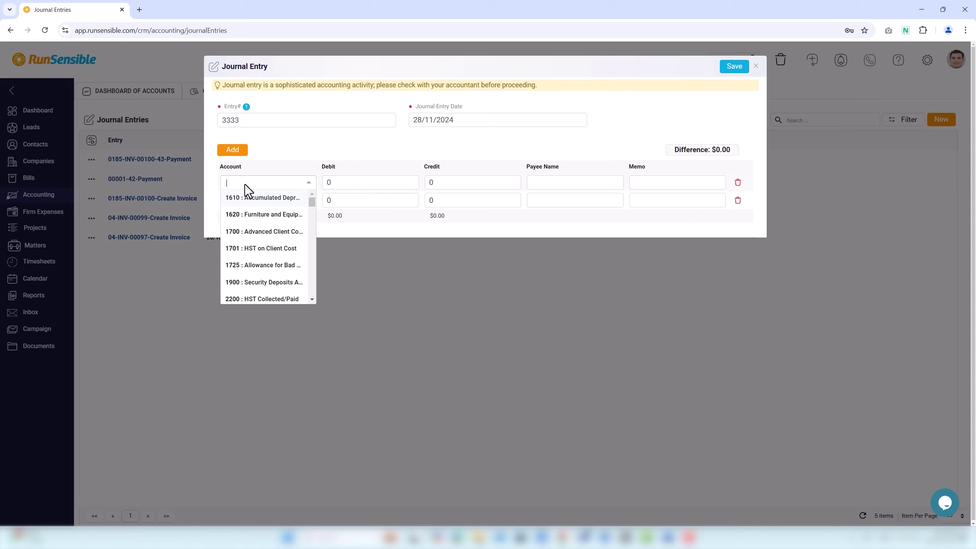
click(262, 198)
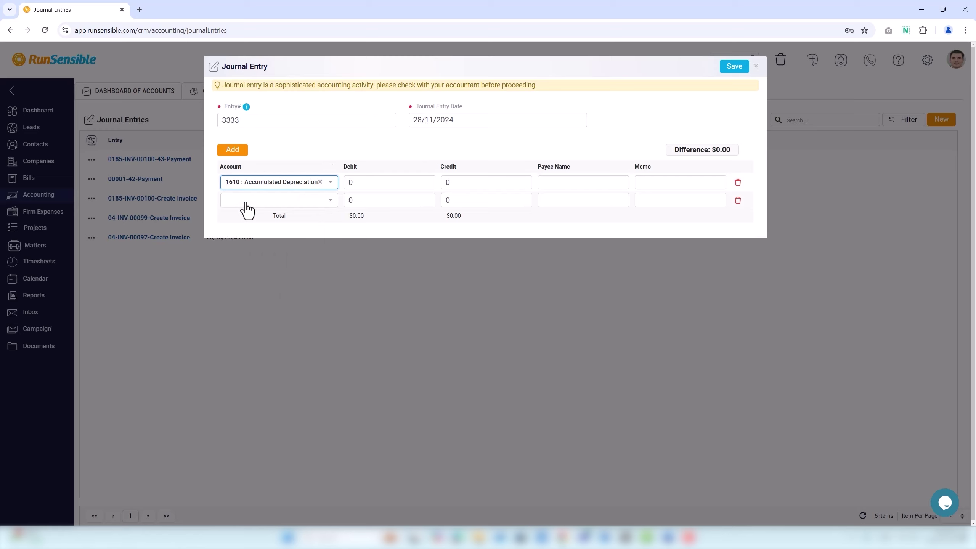
click(374, 183)
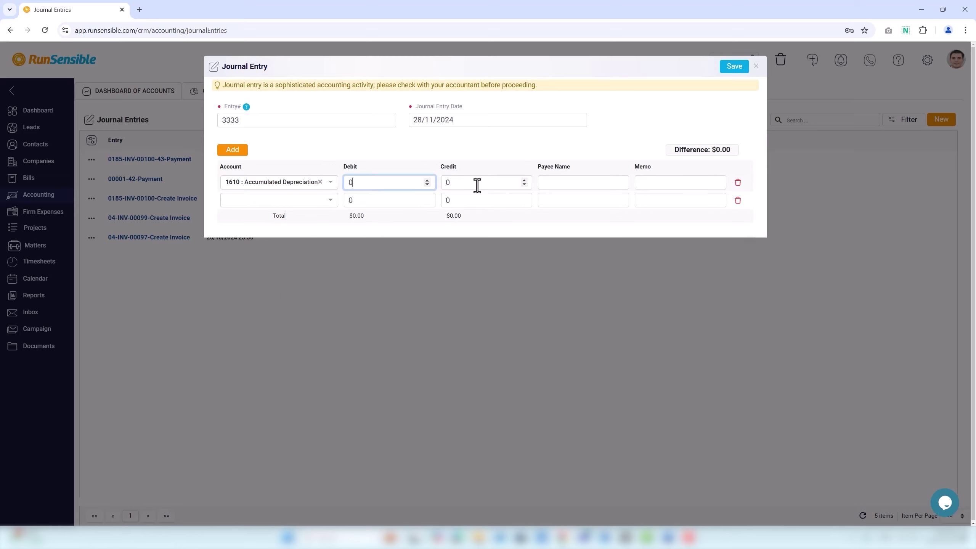
click(483, 183)
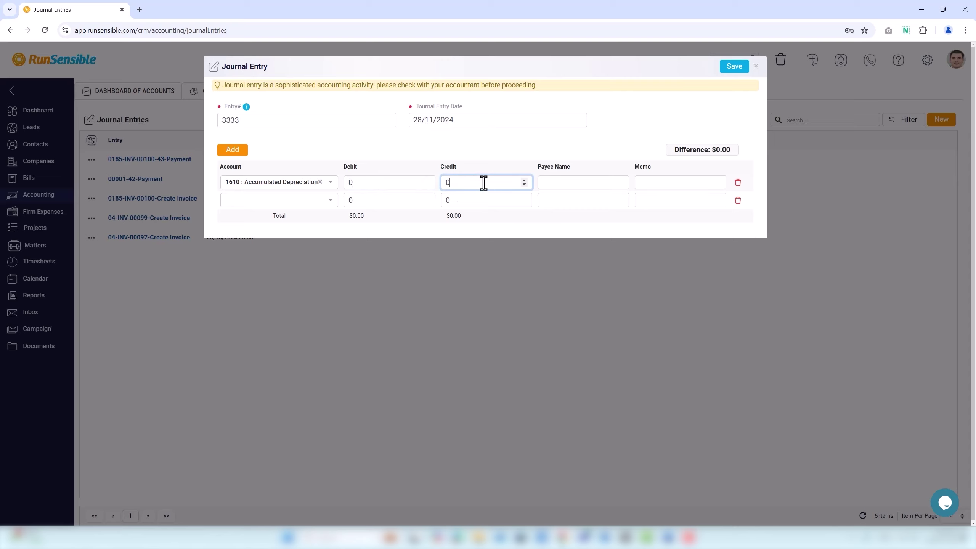
Assign account 1700 : Advanced Client Costs to the second journal line and add a third line
click(241, 204)
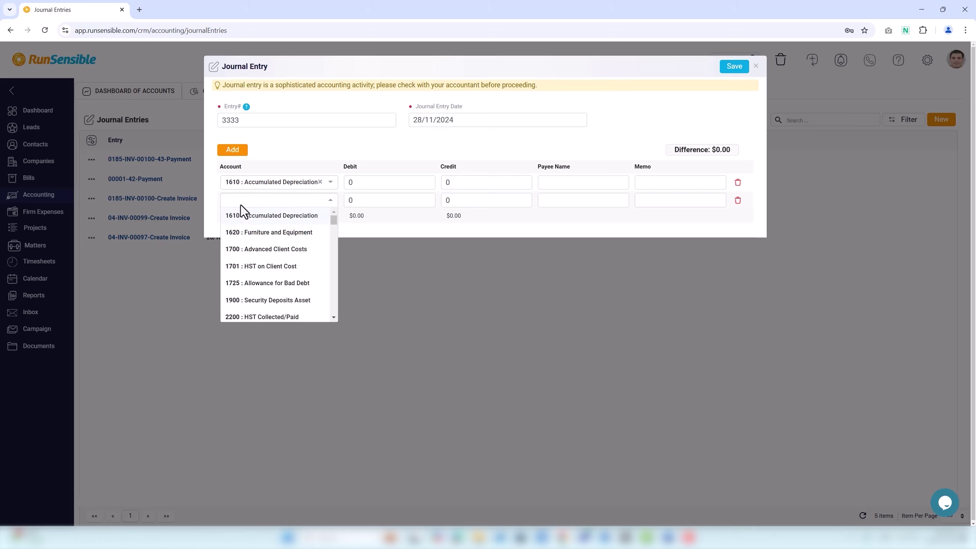
click(251, 255)
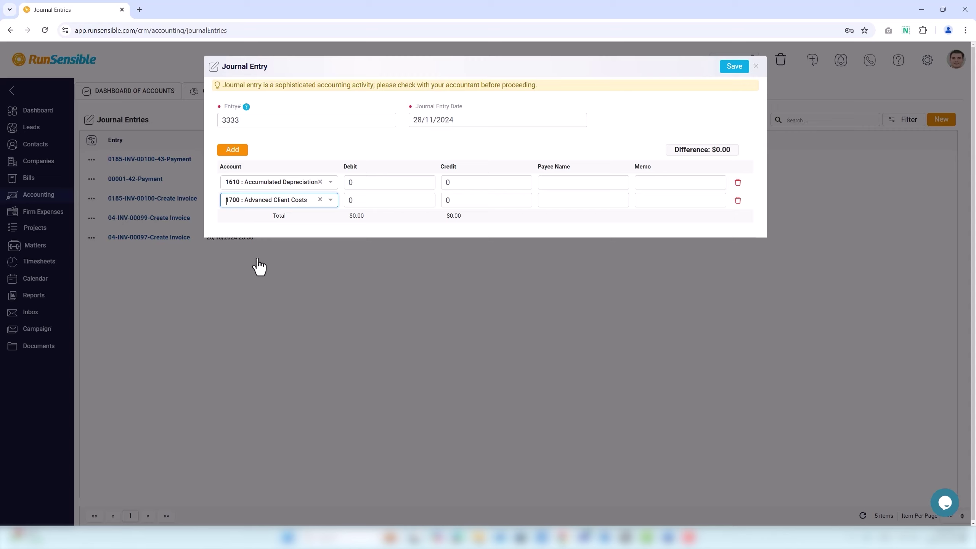
click(240, 155)
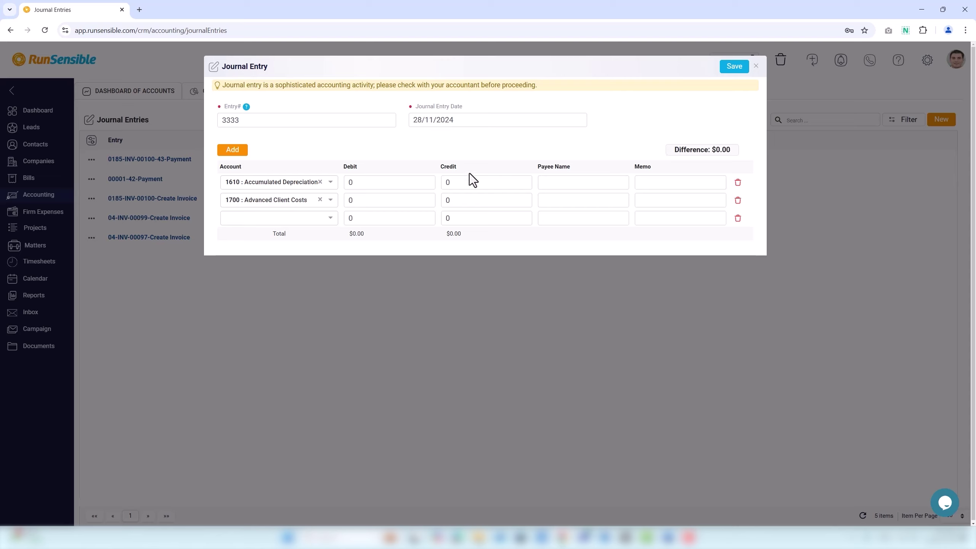
Close the journal entry without saving and open the list of bank accounts
click(556, 182)
click(659, 189)
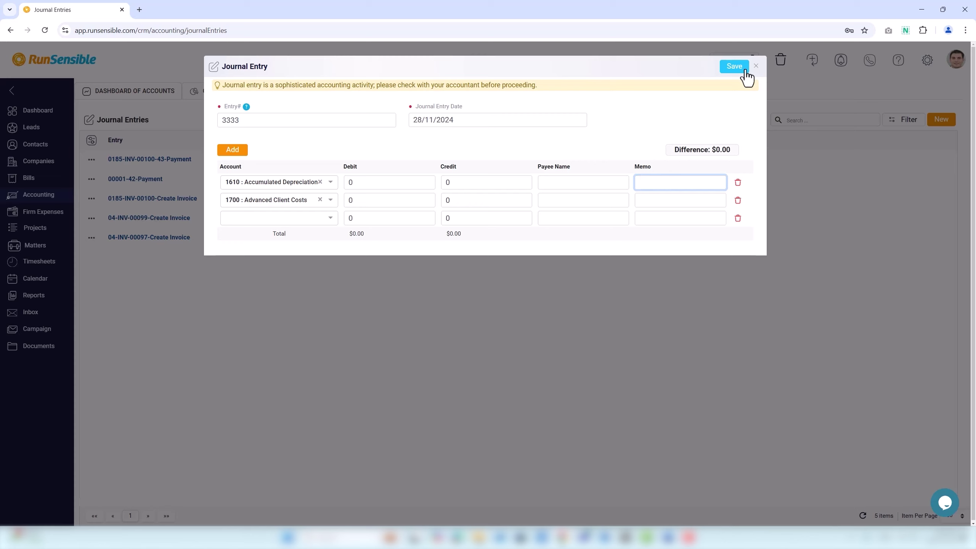
click(755, 66)
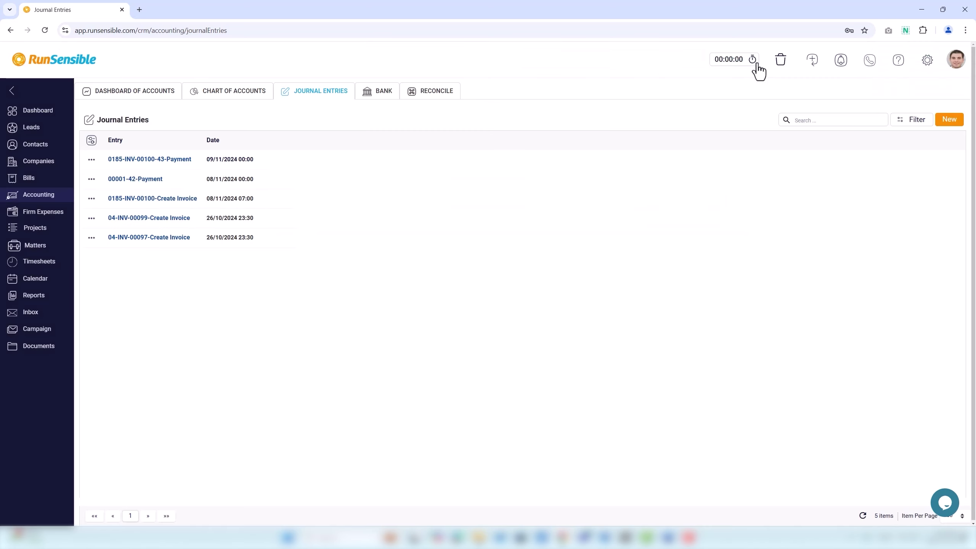
click(388, 96)
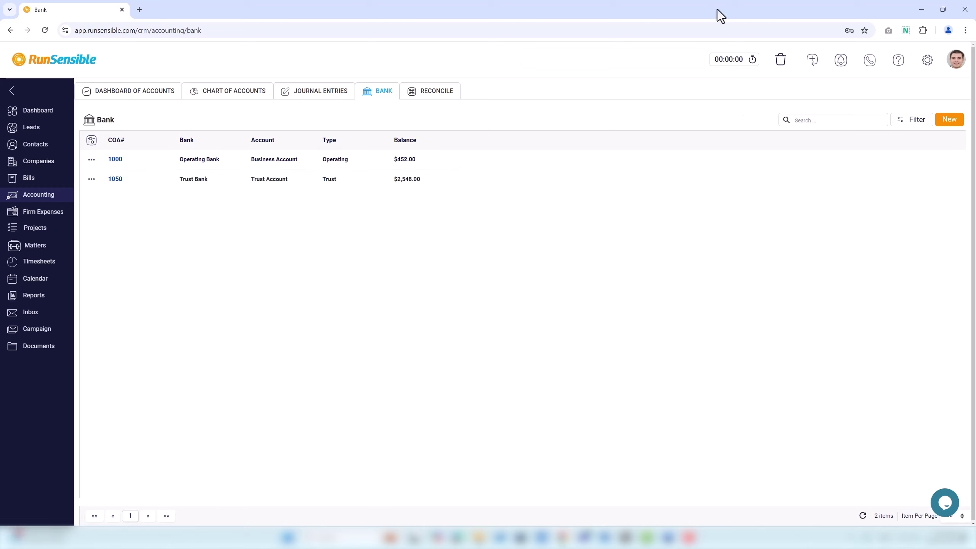
Start a new bank account of type Trust, entering the account number and the bank name TD
click(948, 120)
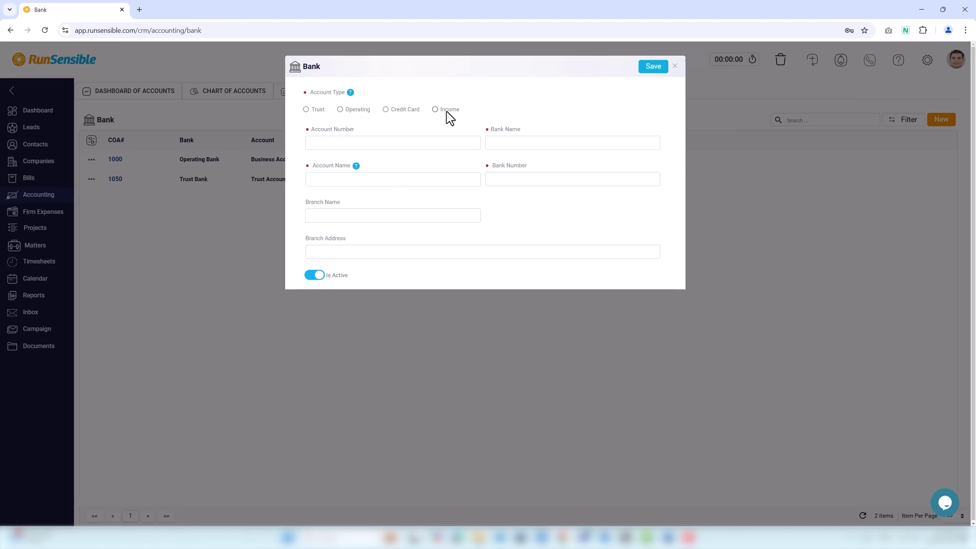
click(307, 112)
click(331, 142)
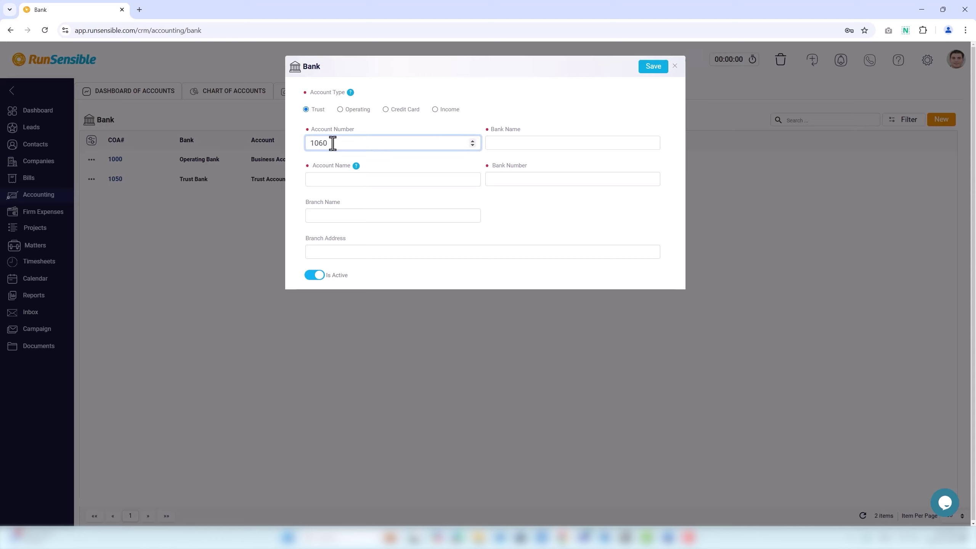
drag(331, 143, 308, 146)
text(1000)
click(519, 143)
text(TD)
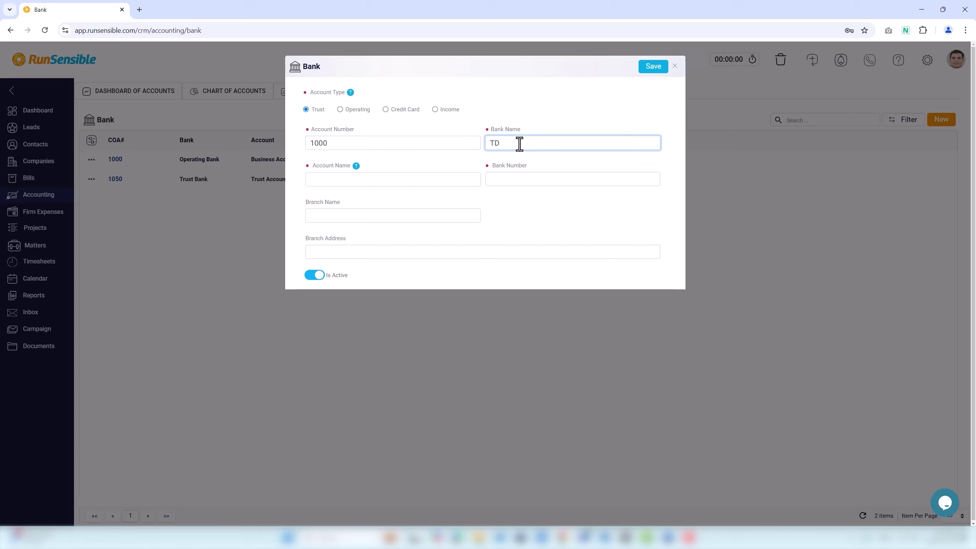
Fill in the account name Business, bank number 010, branch name Thornhill and the branch address
click(366, 178)
text(Business)
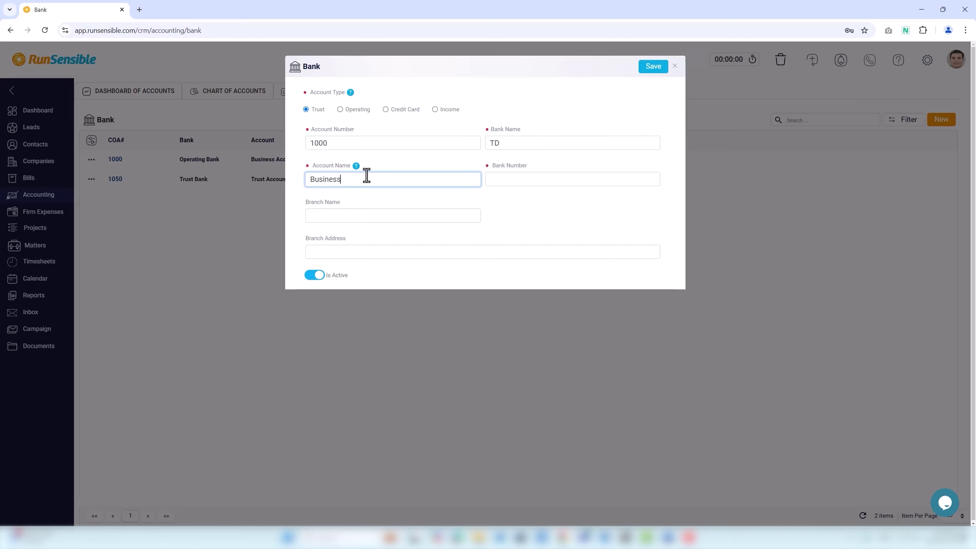
click(509, 179)
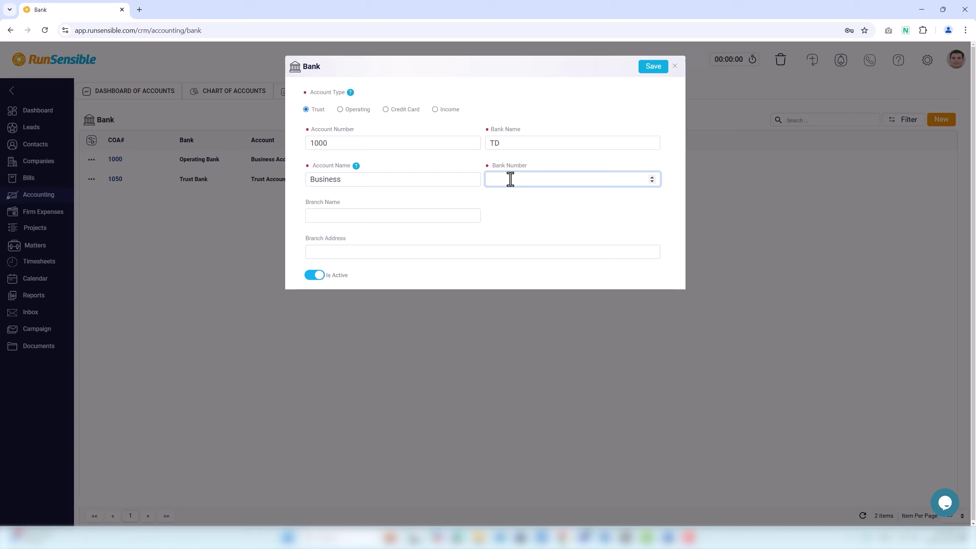
text(010)
click(372, 216)
text(Thornhill)
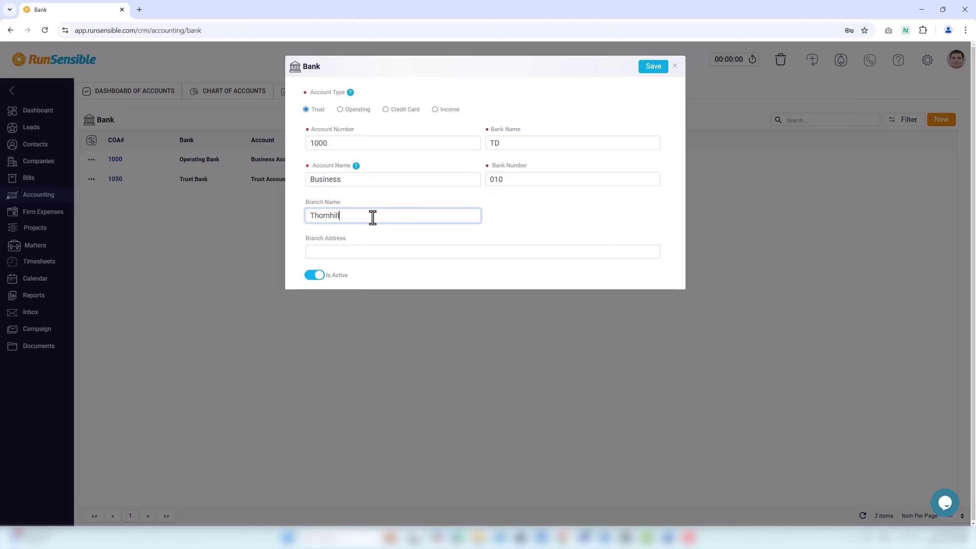
click(345, 253)
text(thonhii, Ontario)
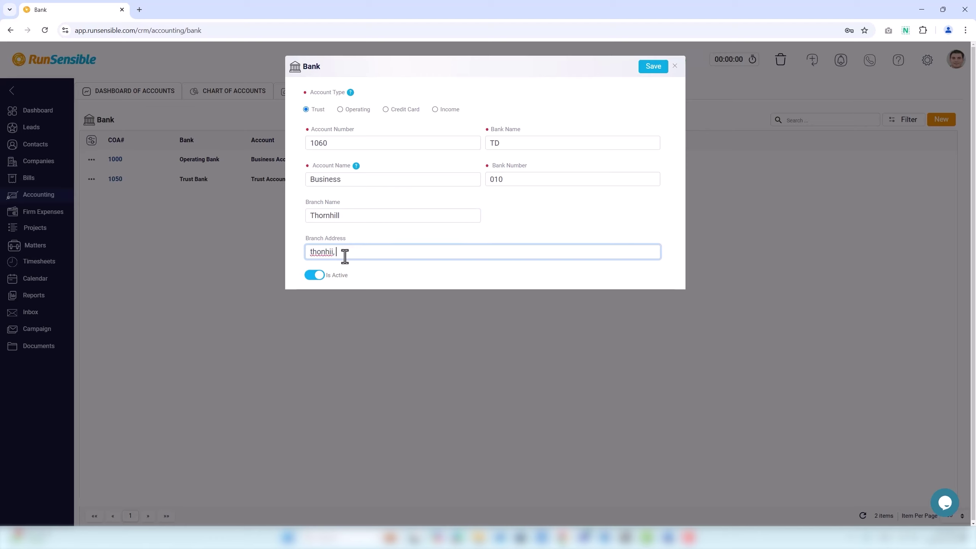
Capitalize the first letter of the branch address and try to save the new bank account
click(313, 251)
key(Delete)
text(T)
click(650, 71)
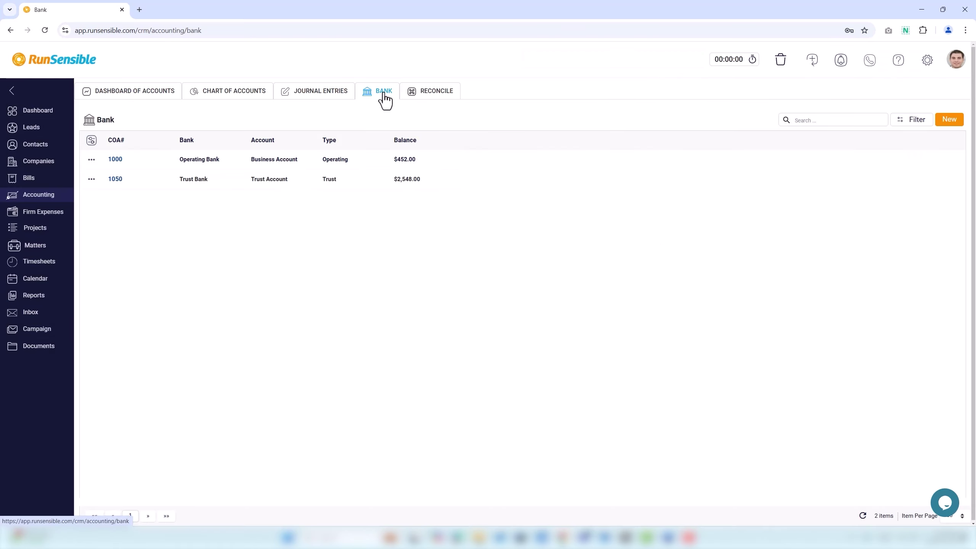
Open the Operating Bank account's details and toggle its Is Active setting
click(119, 163)
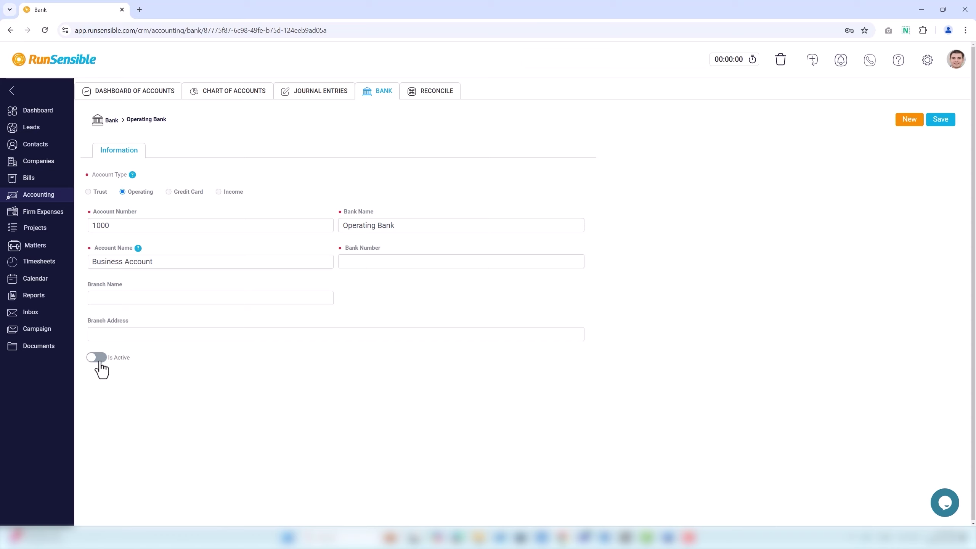
click(99, 359)
Review the reconciliation report of the 8/11/2024 entry in the Reconcile section and close the report
click(441, 96)
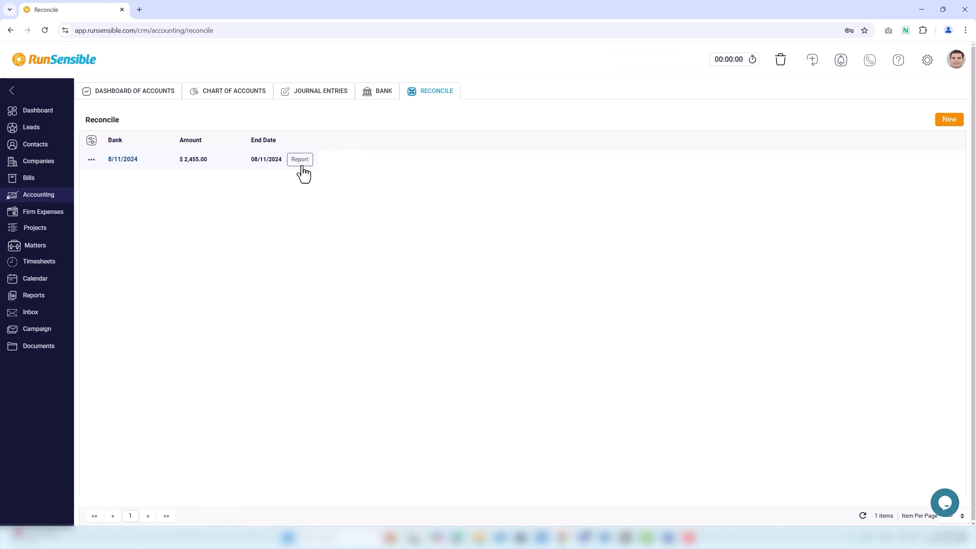
click(300, 160)
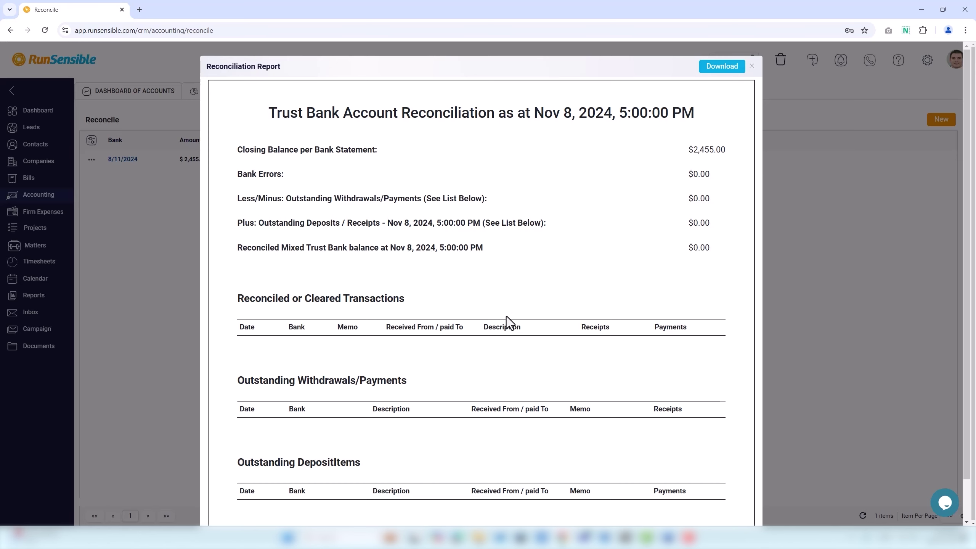
scroll(462, 317, down, 1)
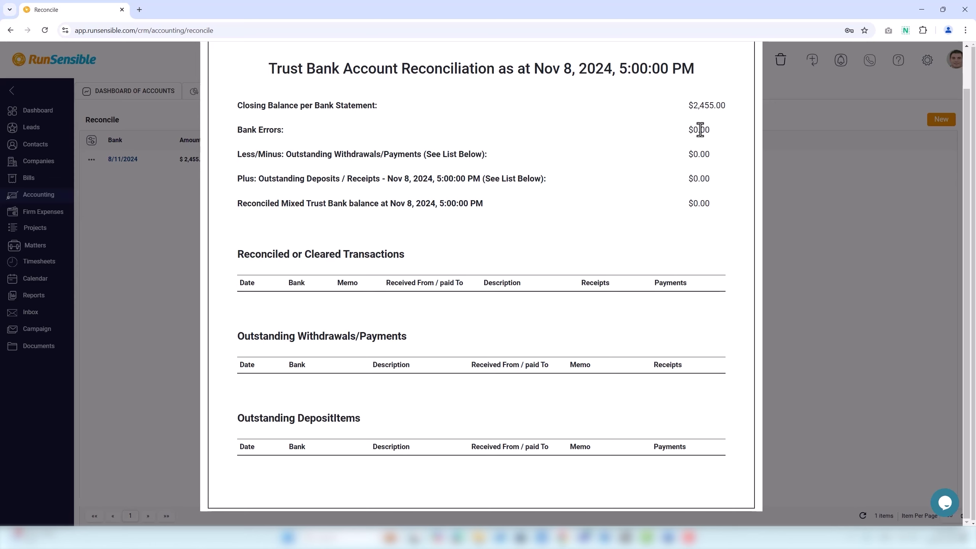
scroll(699, 139, up, 2)
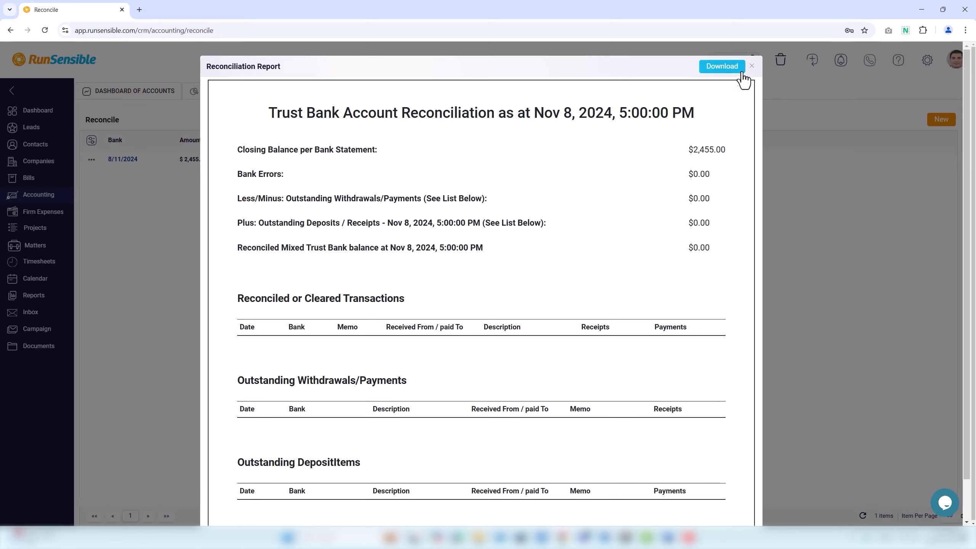
click(751, 66)
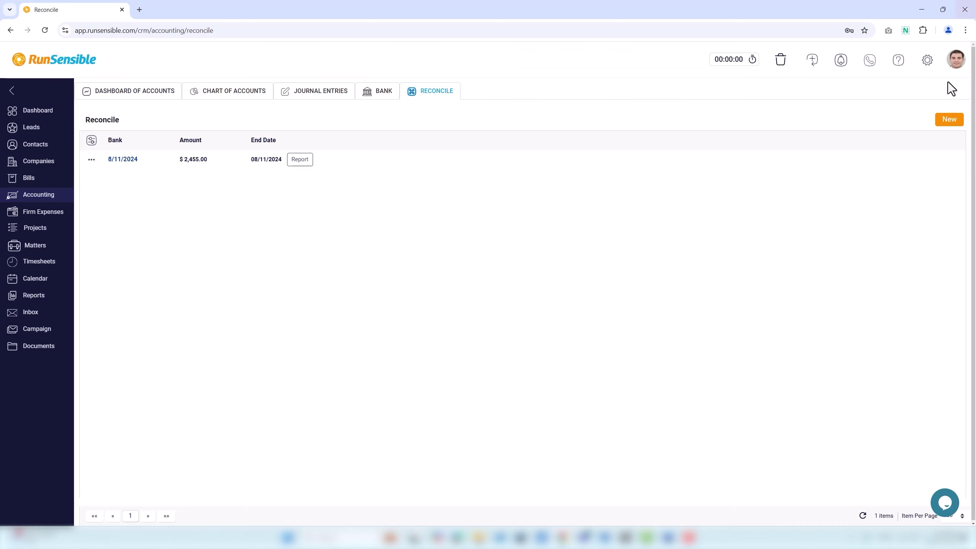
Start a new reconciliation named "past month" for the Business Account bank
click(948, 120)
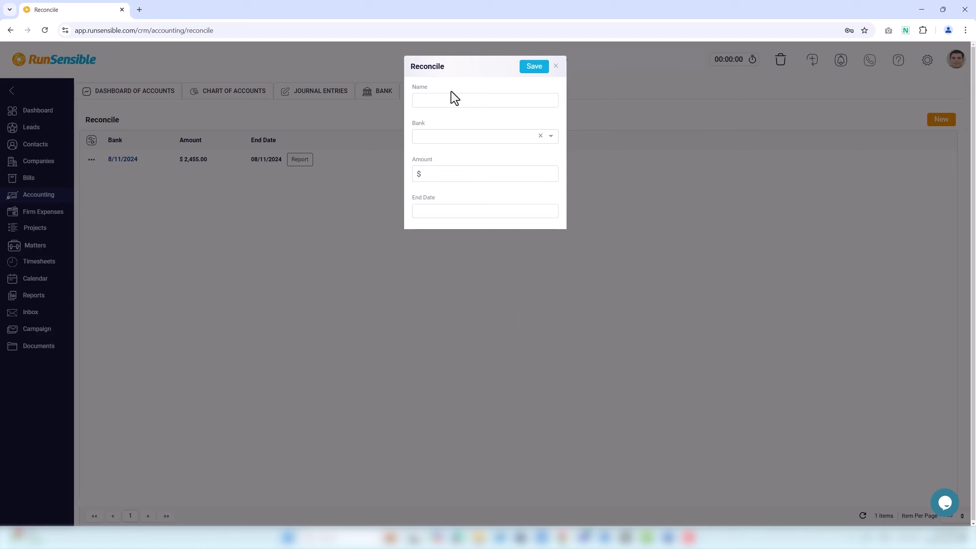
click(446, 99)
text(past month)
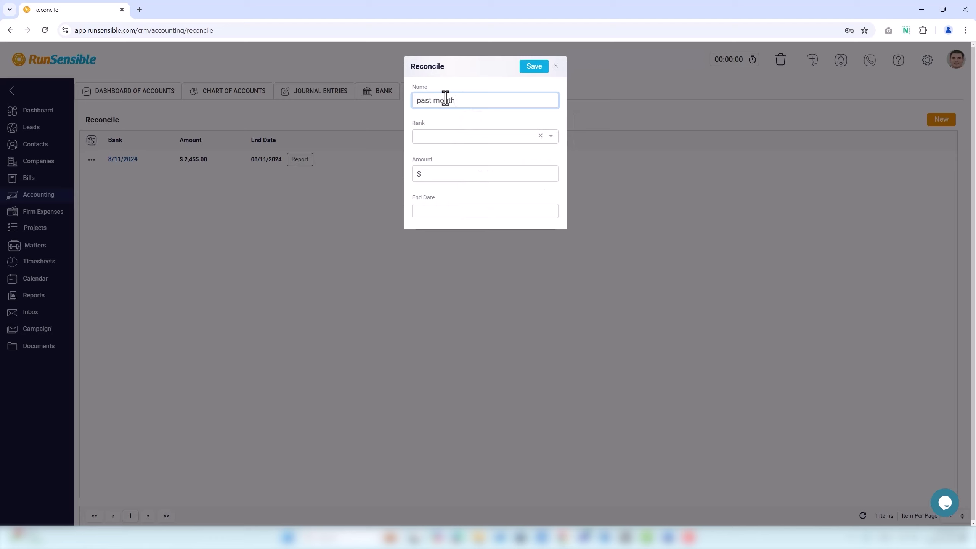
click(429, 138)
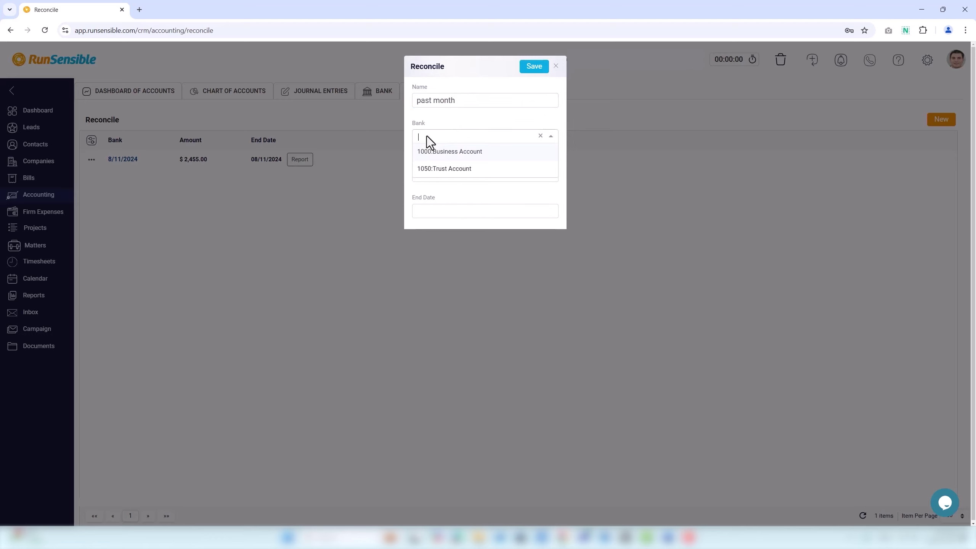
click(436, 154)
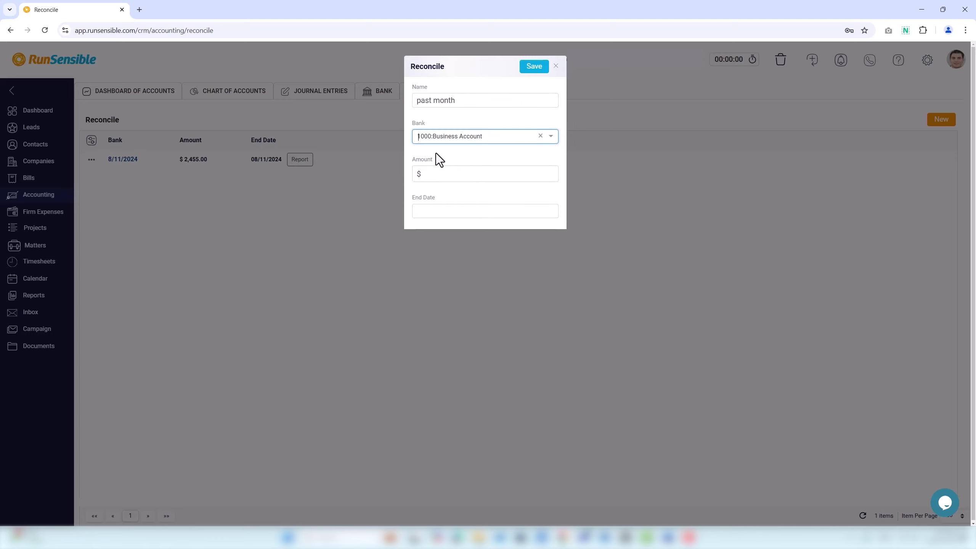
Set the reconciliation's amount to $100 and its end date to 19/11/2024, closing it without saving
click(443, 172)
text(100)
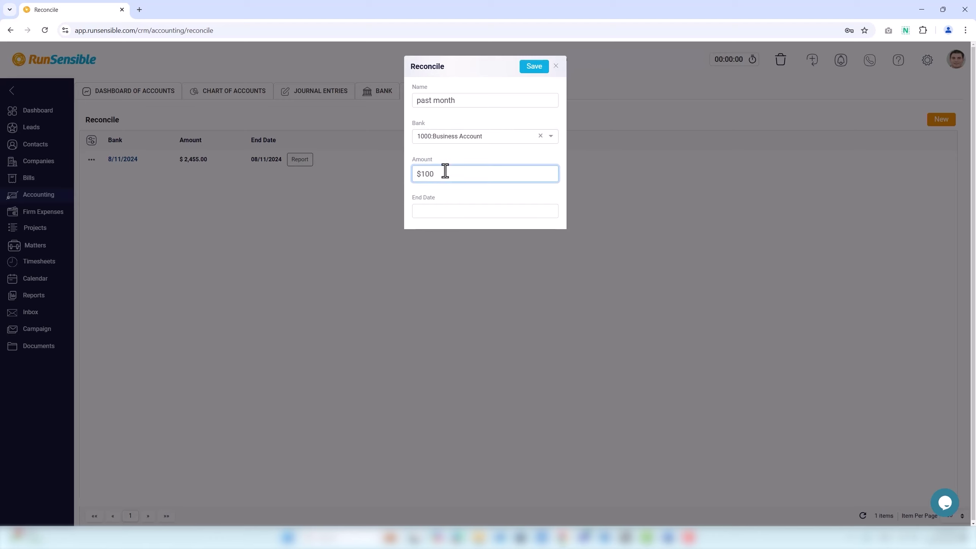
click(431, 213)
click(457, 330)
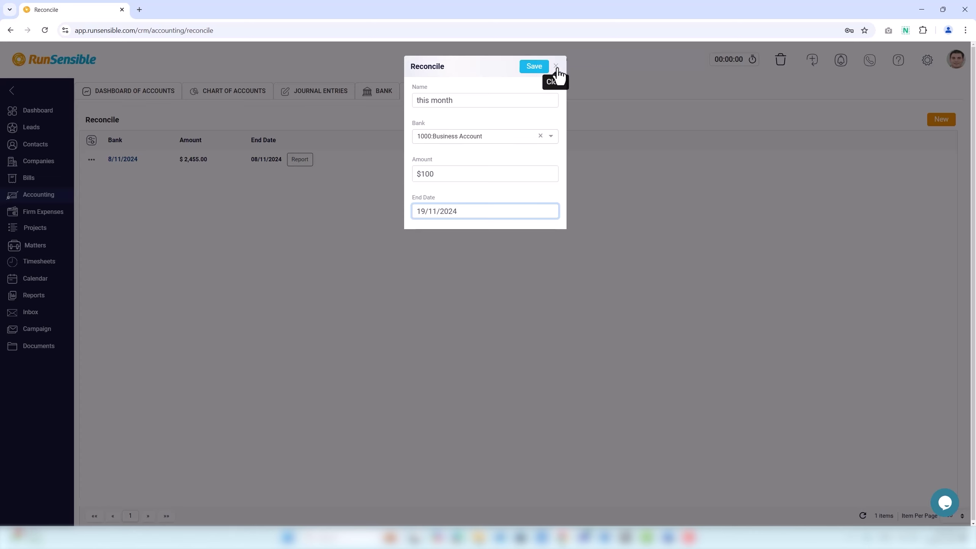
click(555, 66)
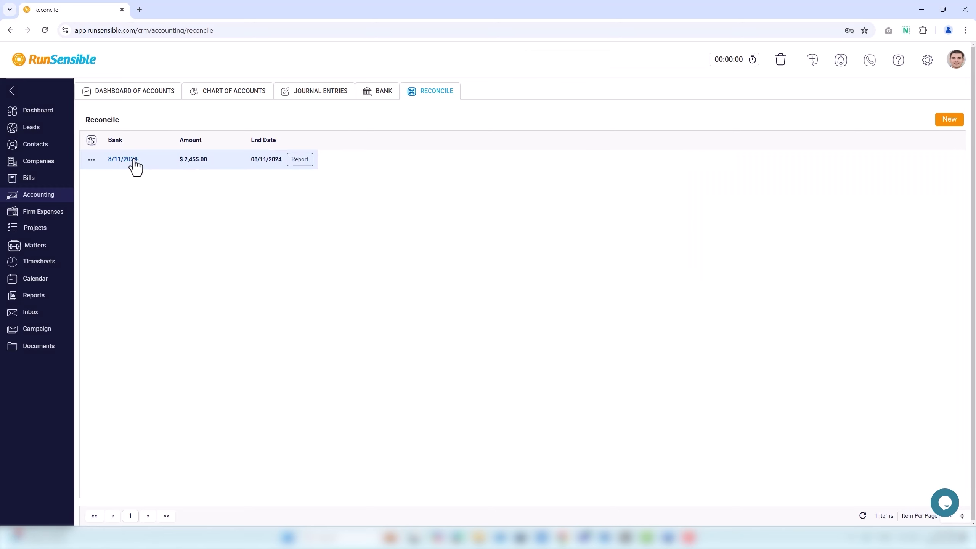
Open the 8/11/2024 reconciliation, select its bank error value and save the reconciliation
click(118, 163)
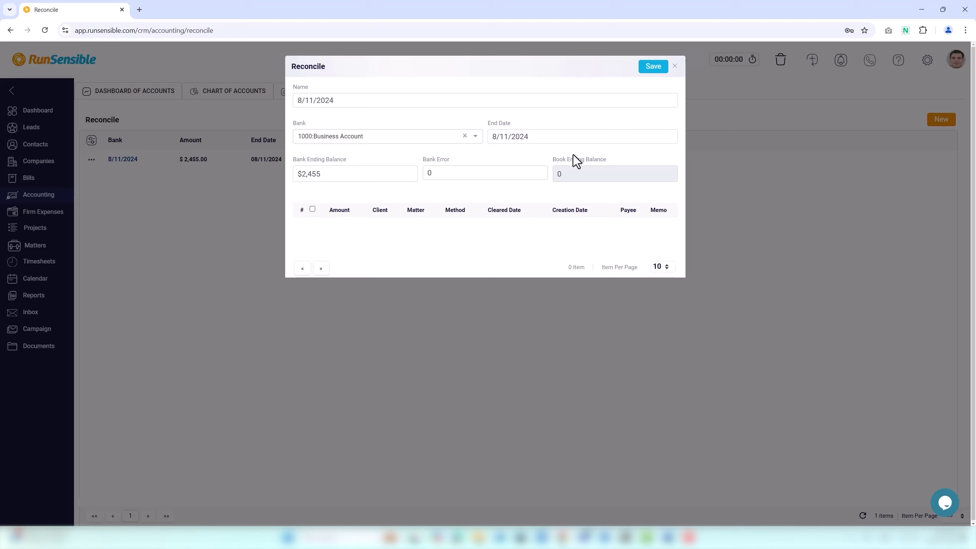
click(433, 174)
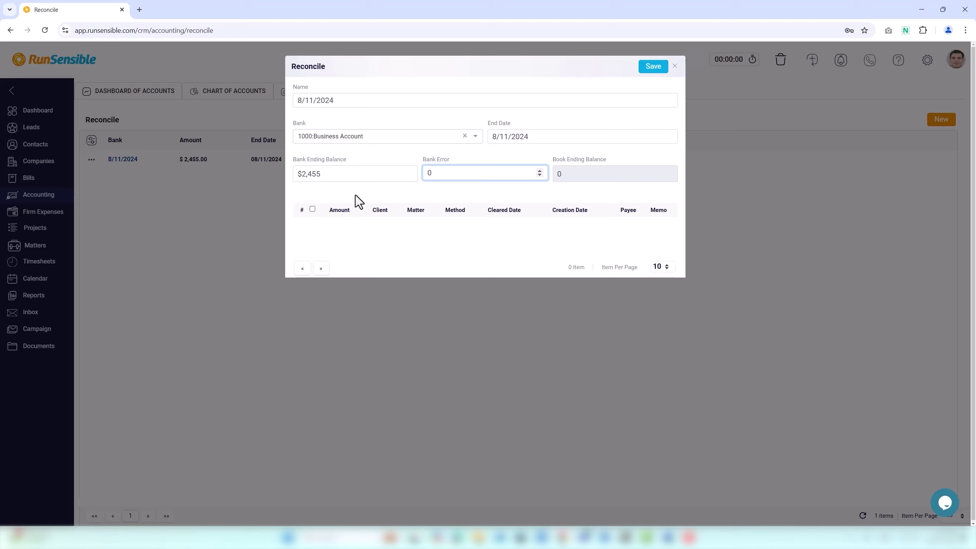
double_click(427, 172)
click(649, 71)
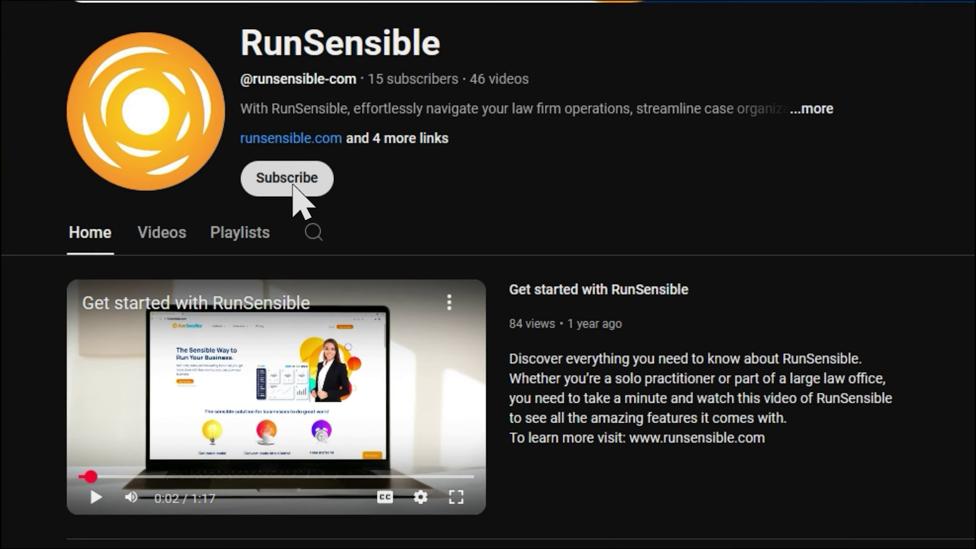
click(292, 184)
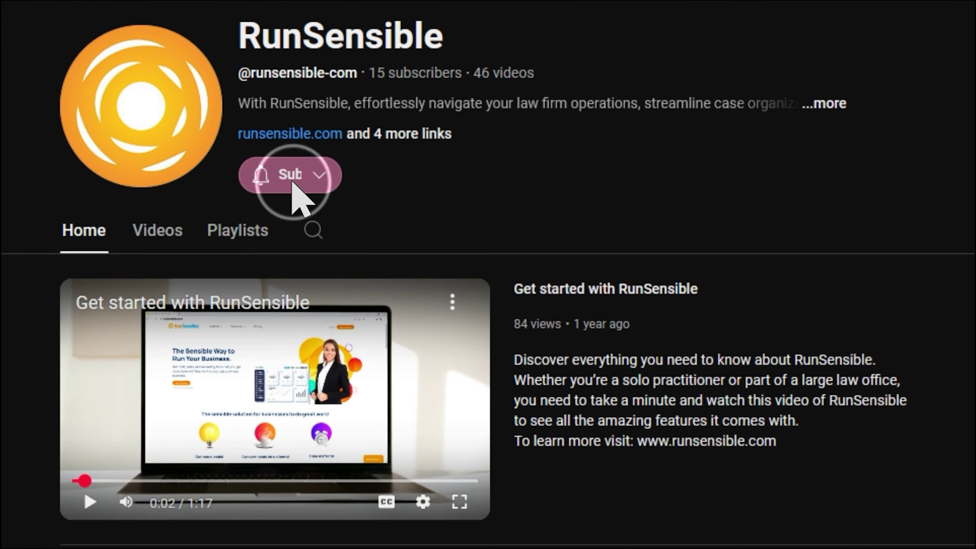